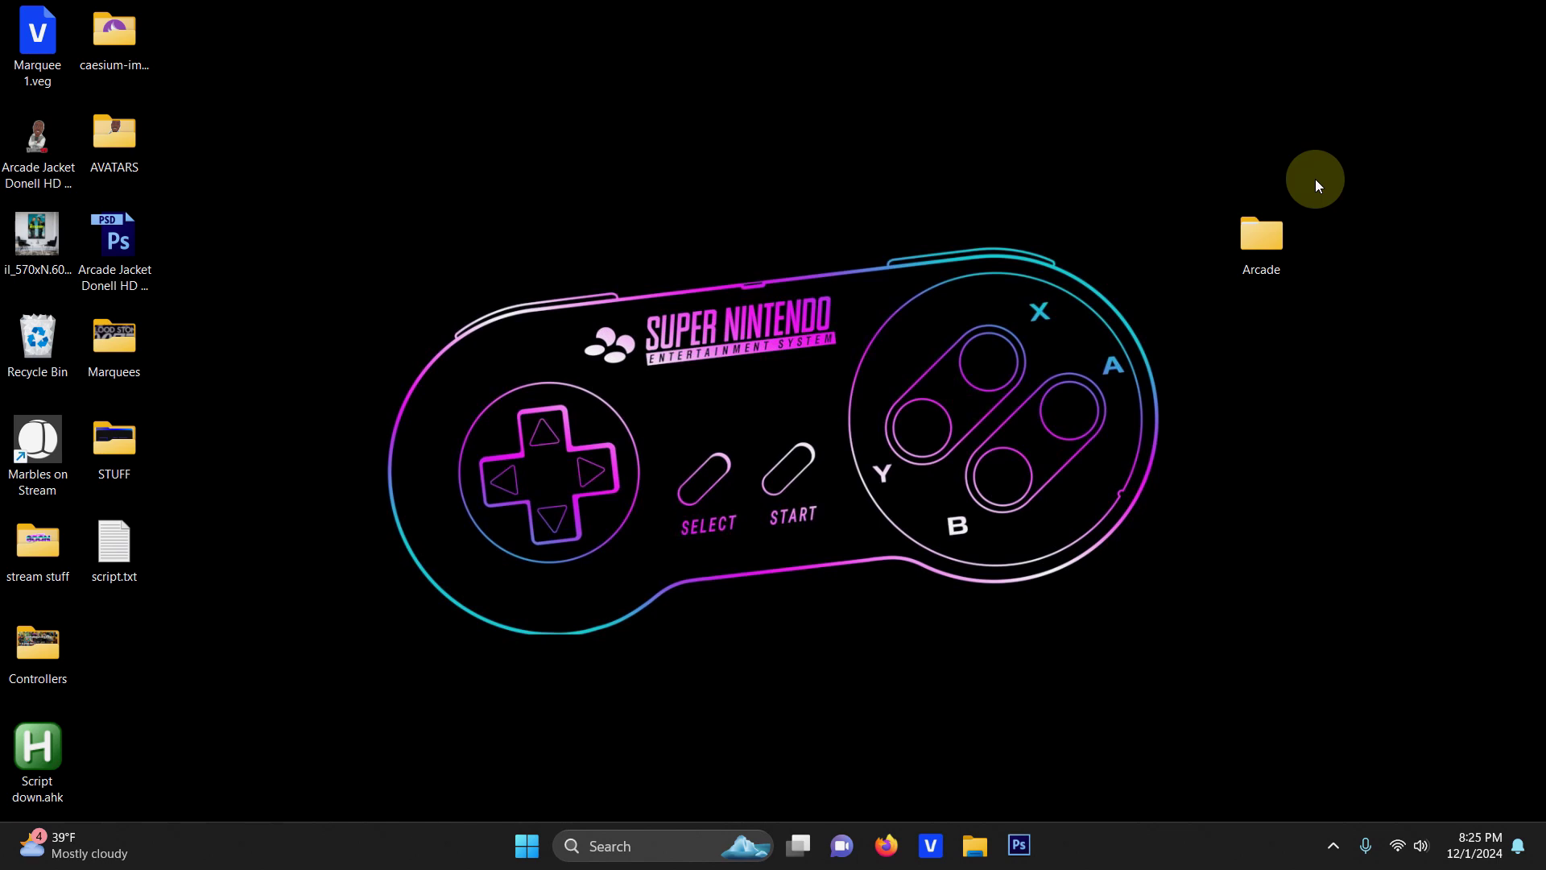
Extract the Snes9x Lightgun archive from the desktop into its own subfolder inside the Arcade folder's Emulators folder.
double_click(1263, 240)
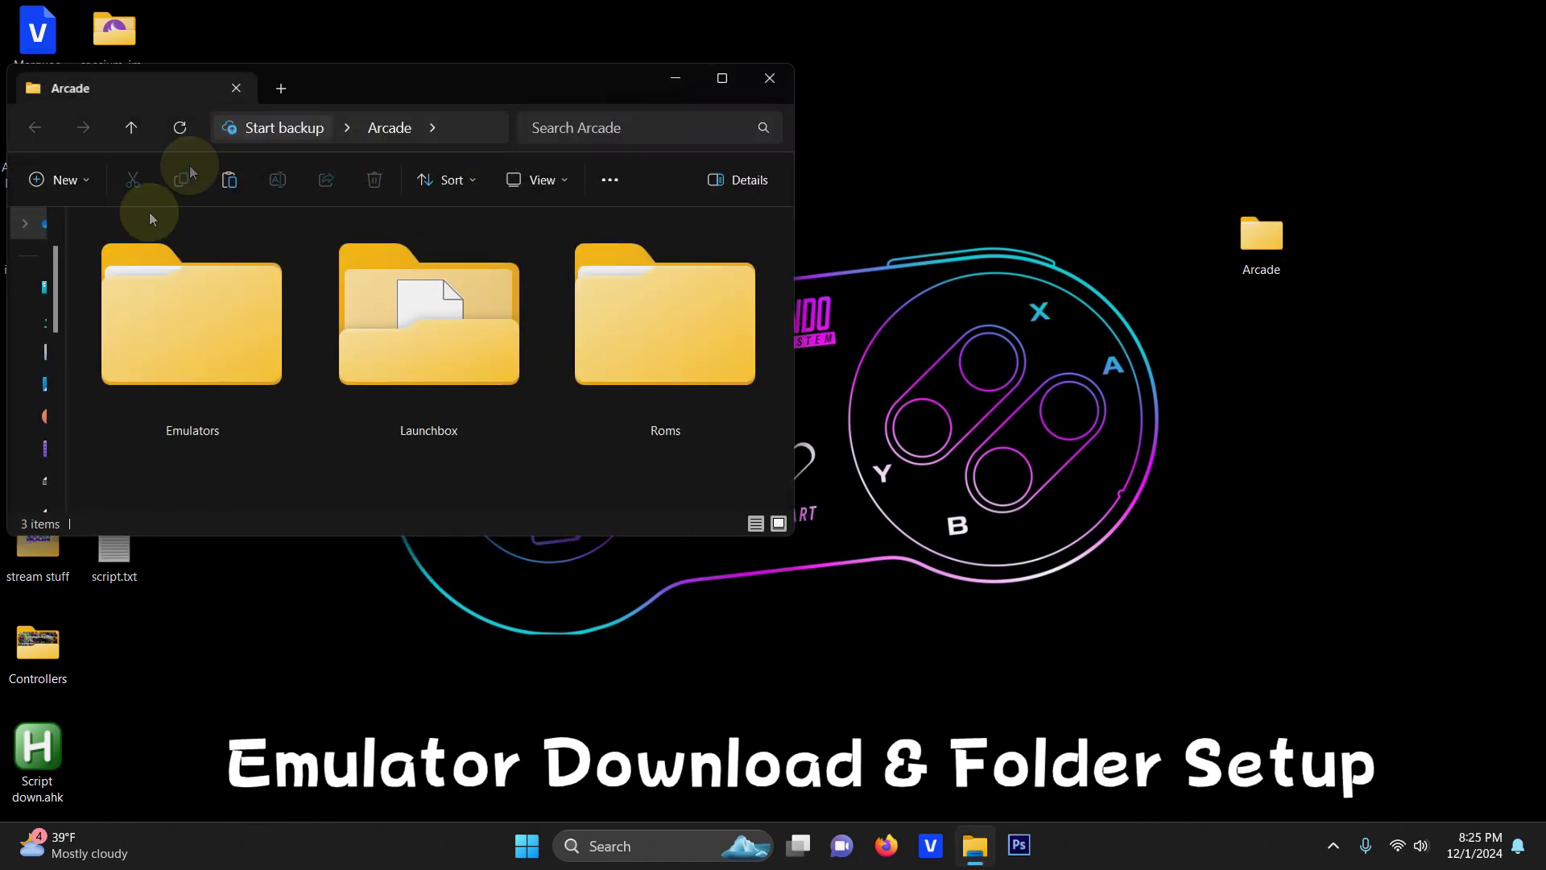
left_click(147, 314)
left_click(393, 459)
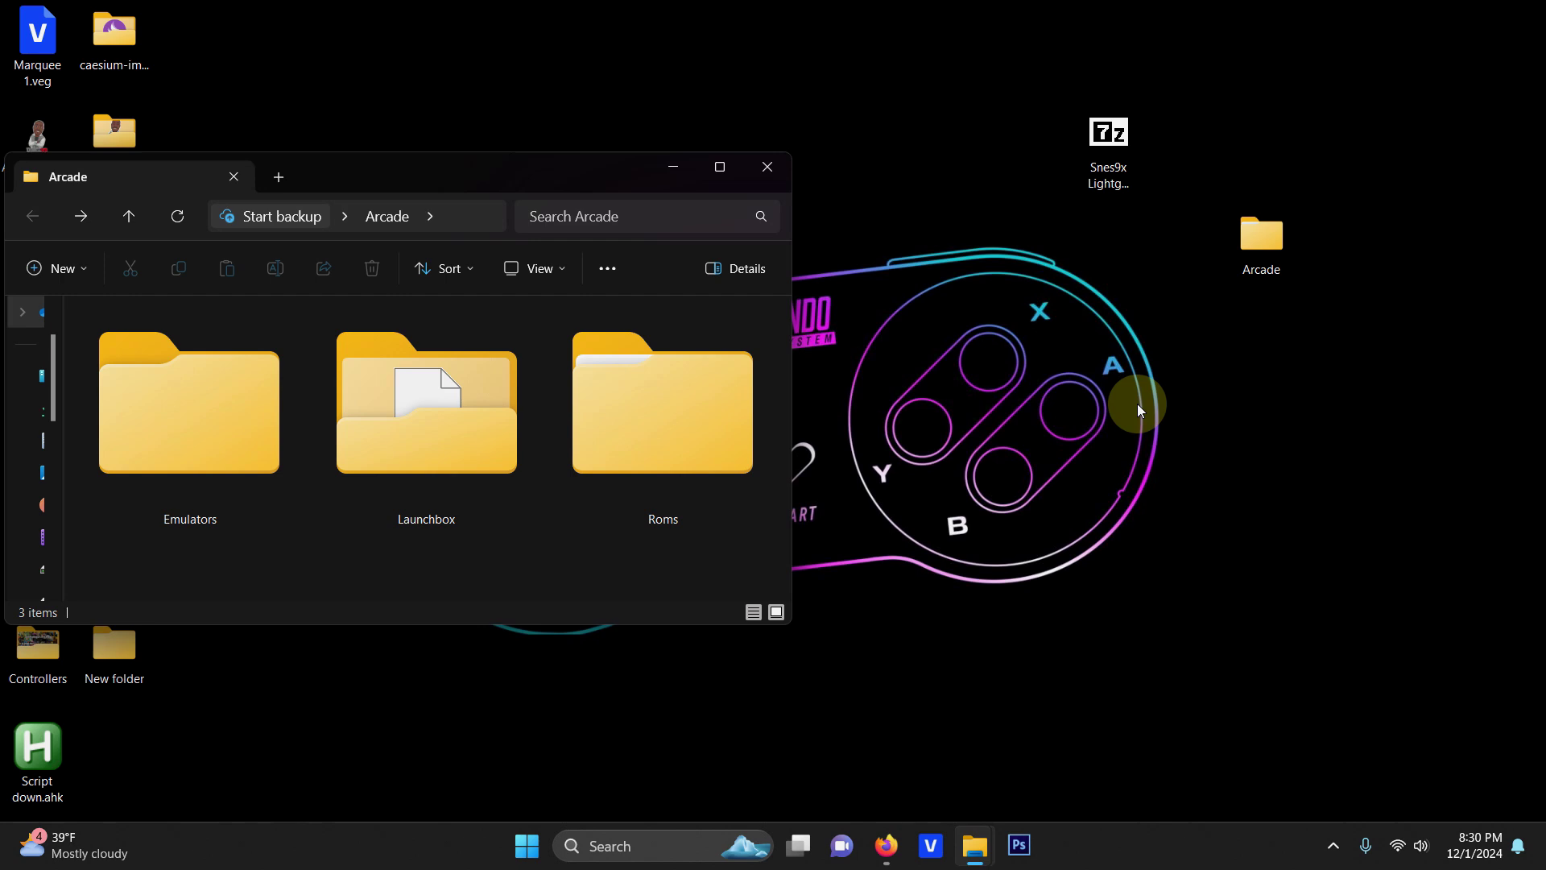
left_click_drag(1108, 137, 225, 443)
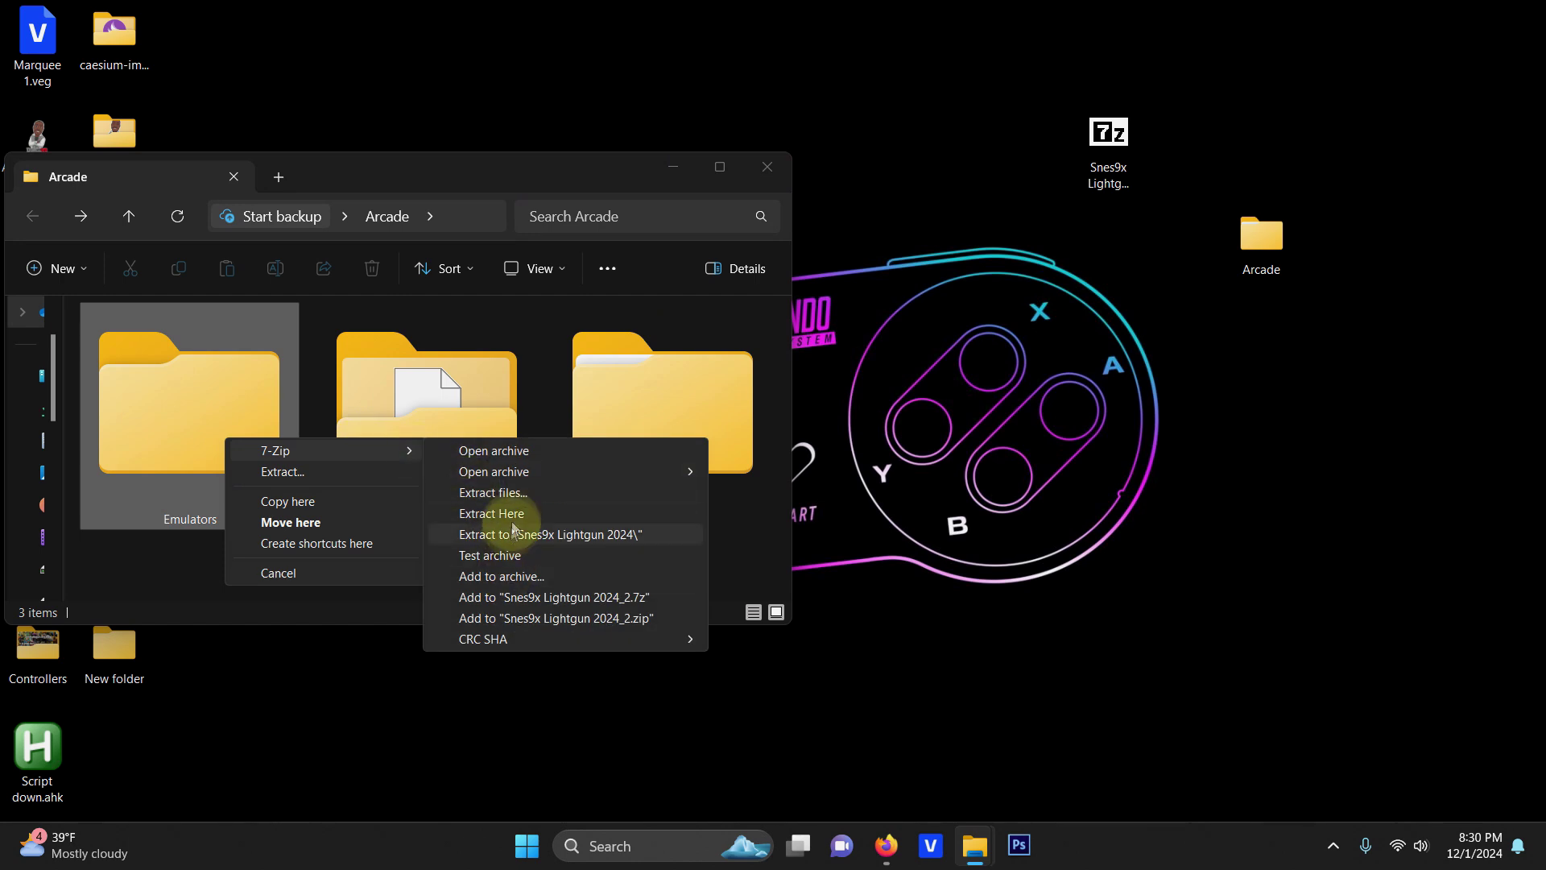
left_click(553, 532)
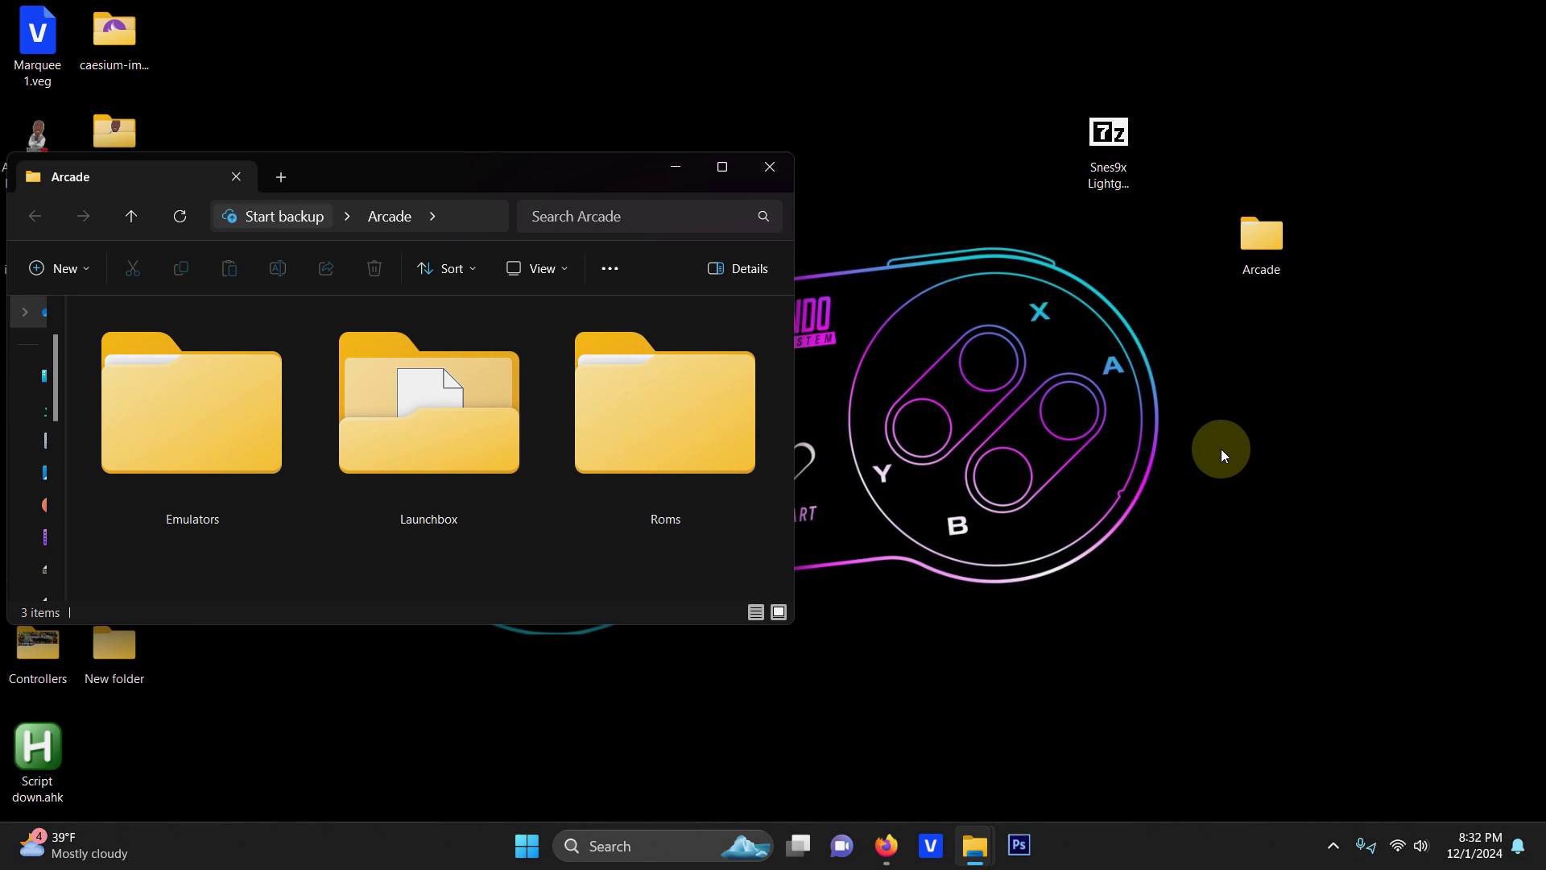
left_click(781, 169)
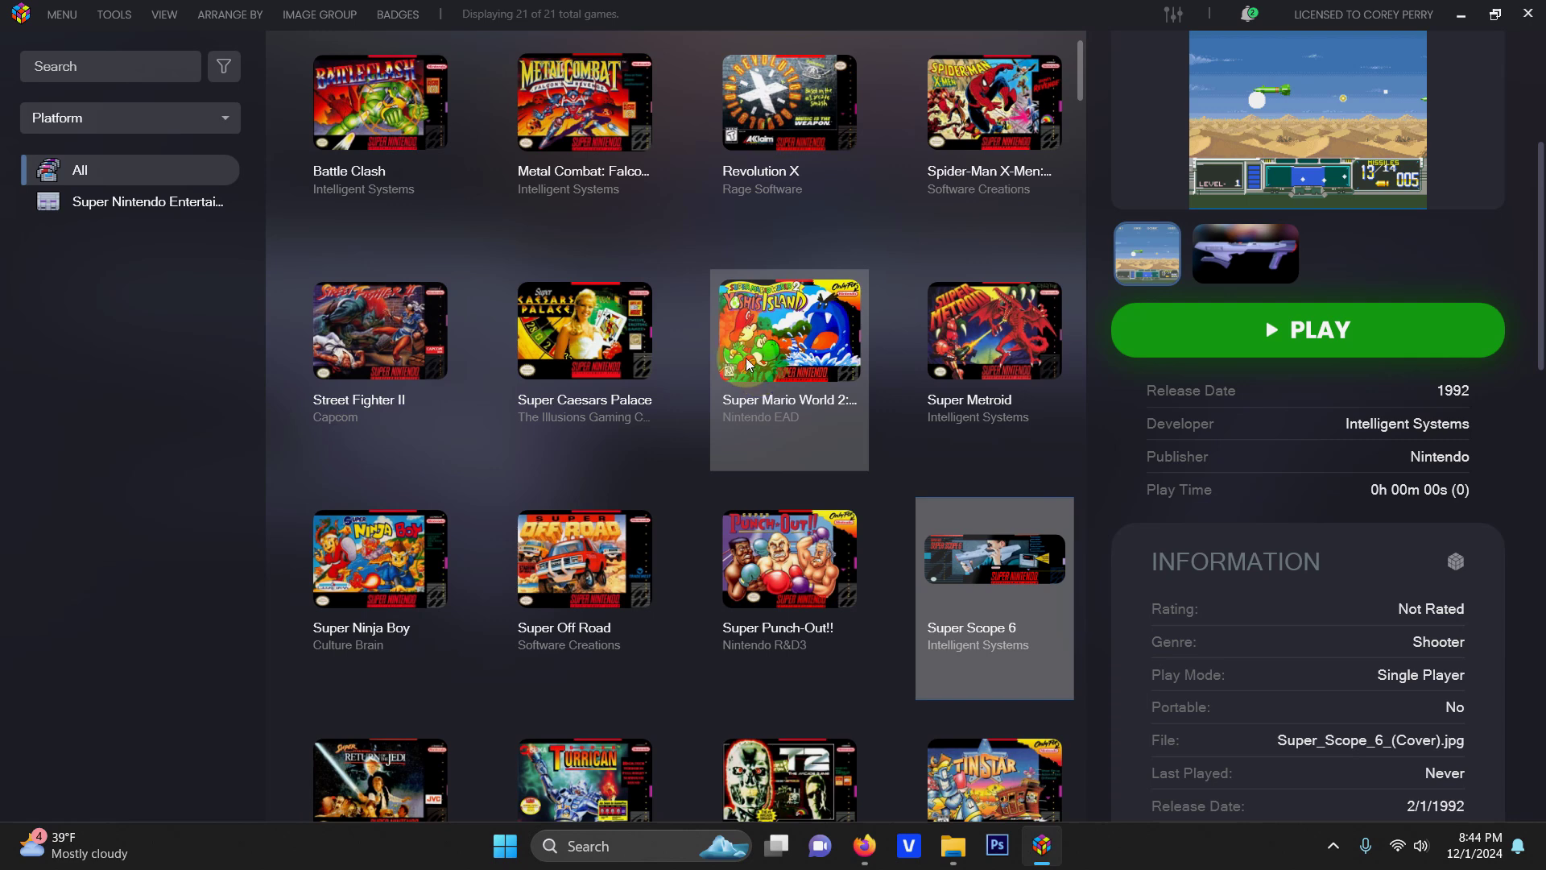
Add a new emulator to LaunchBox and name it "Snes Lightgun".
left_click(115, 15)
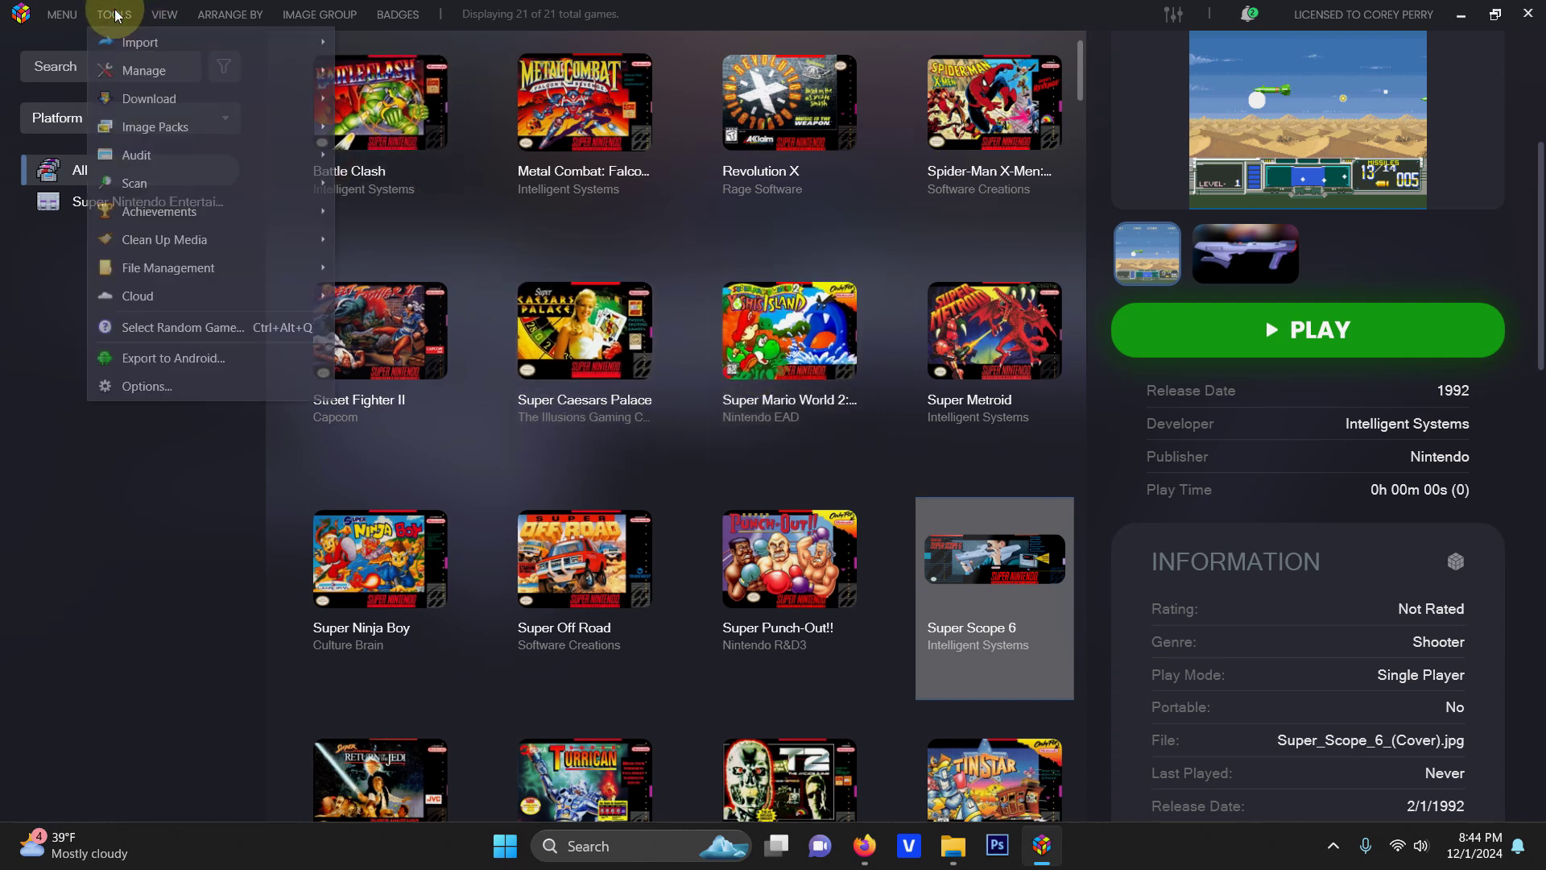
mouse_move(293, 78)
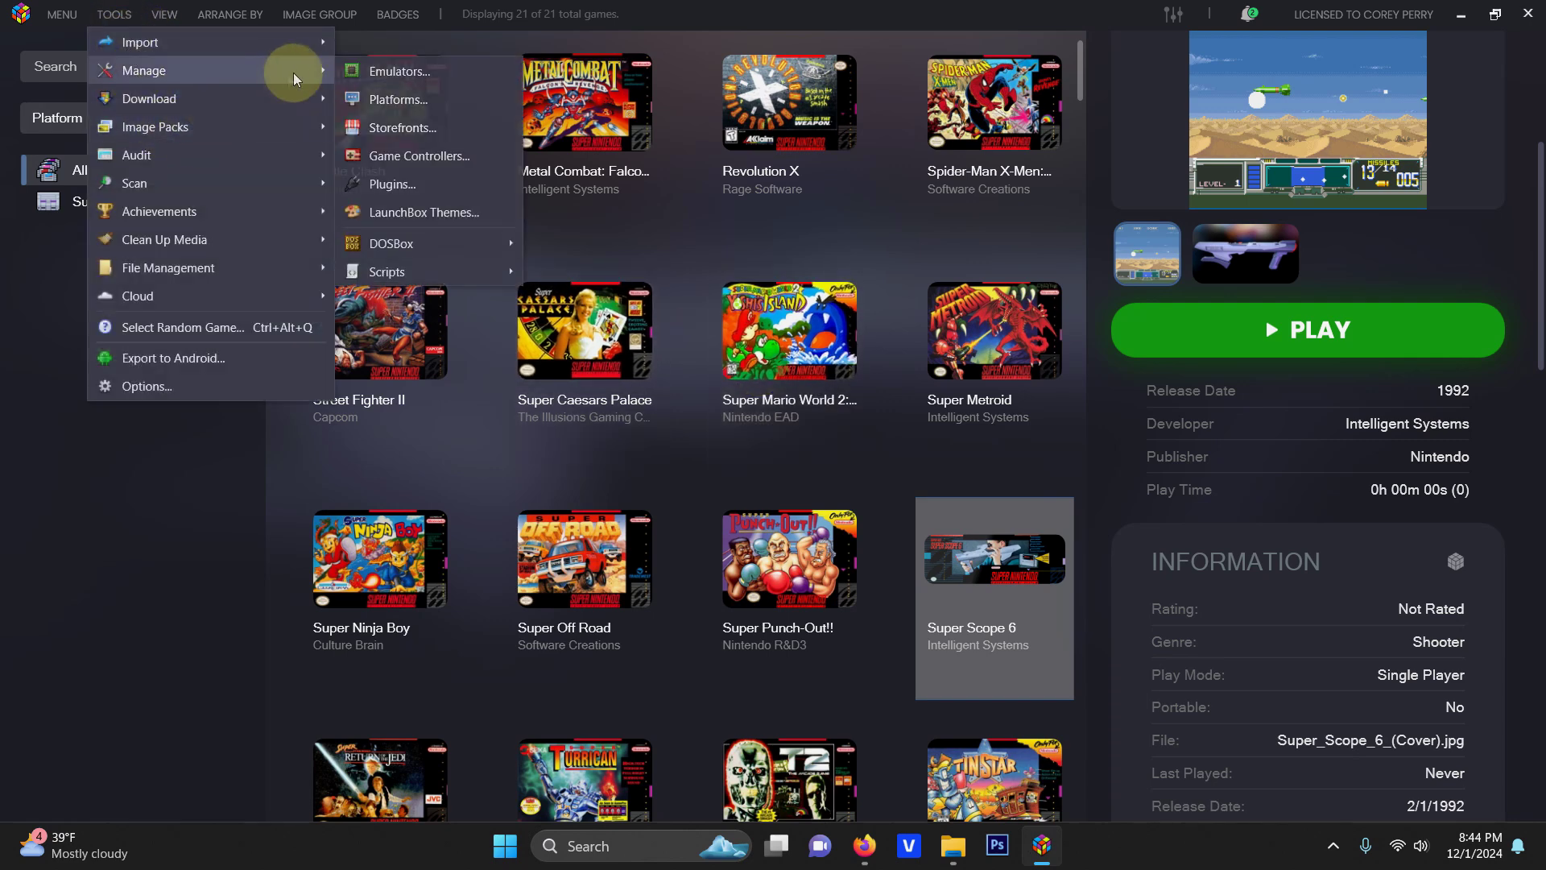
left_click(390, 73)
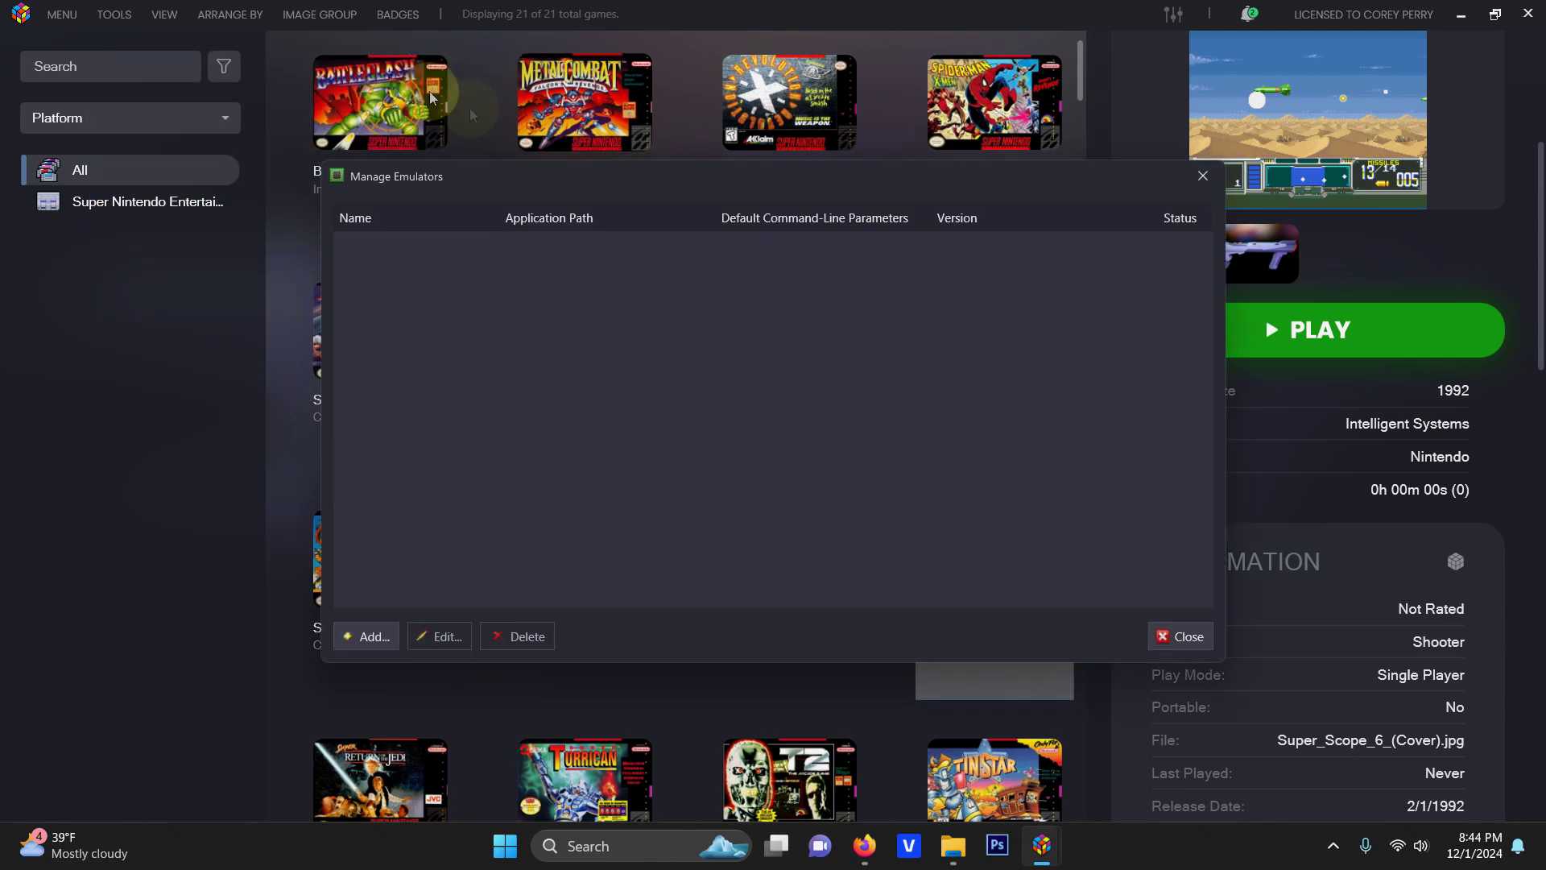
left_click(370, 637)
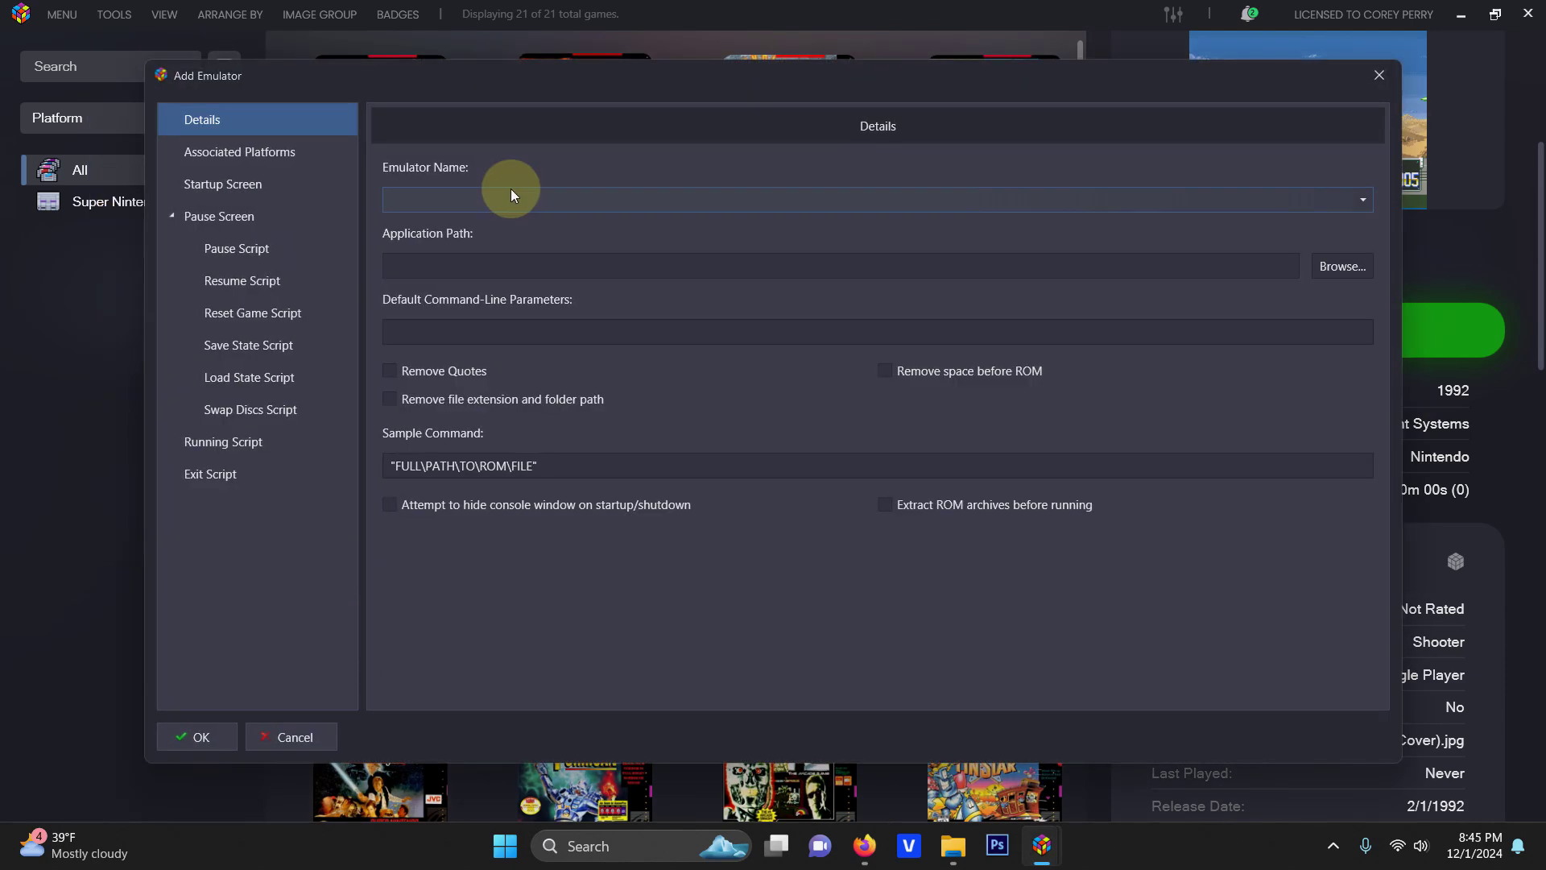
type("Snes Lightgun")
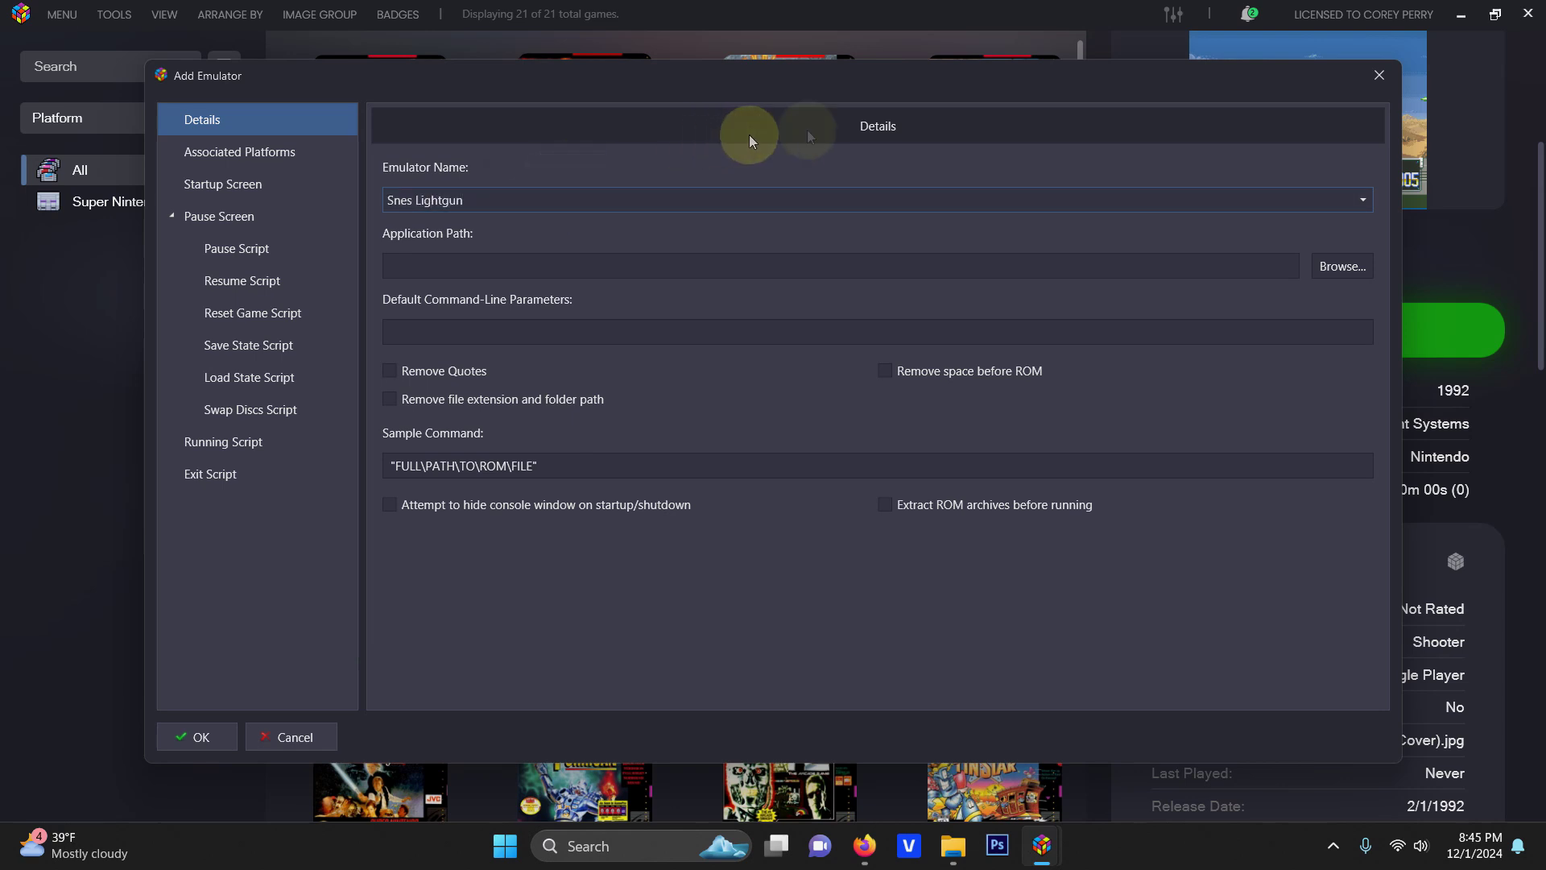
Set the emulator's application path to snes9x-x64.exe in Arcade\Emulators\Snes9x 2024.
left_click(1343, 266)
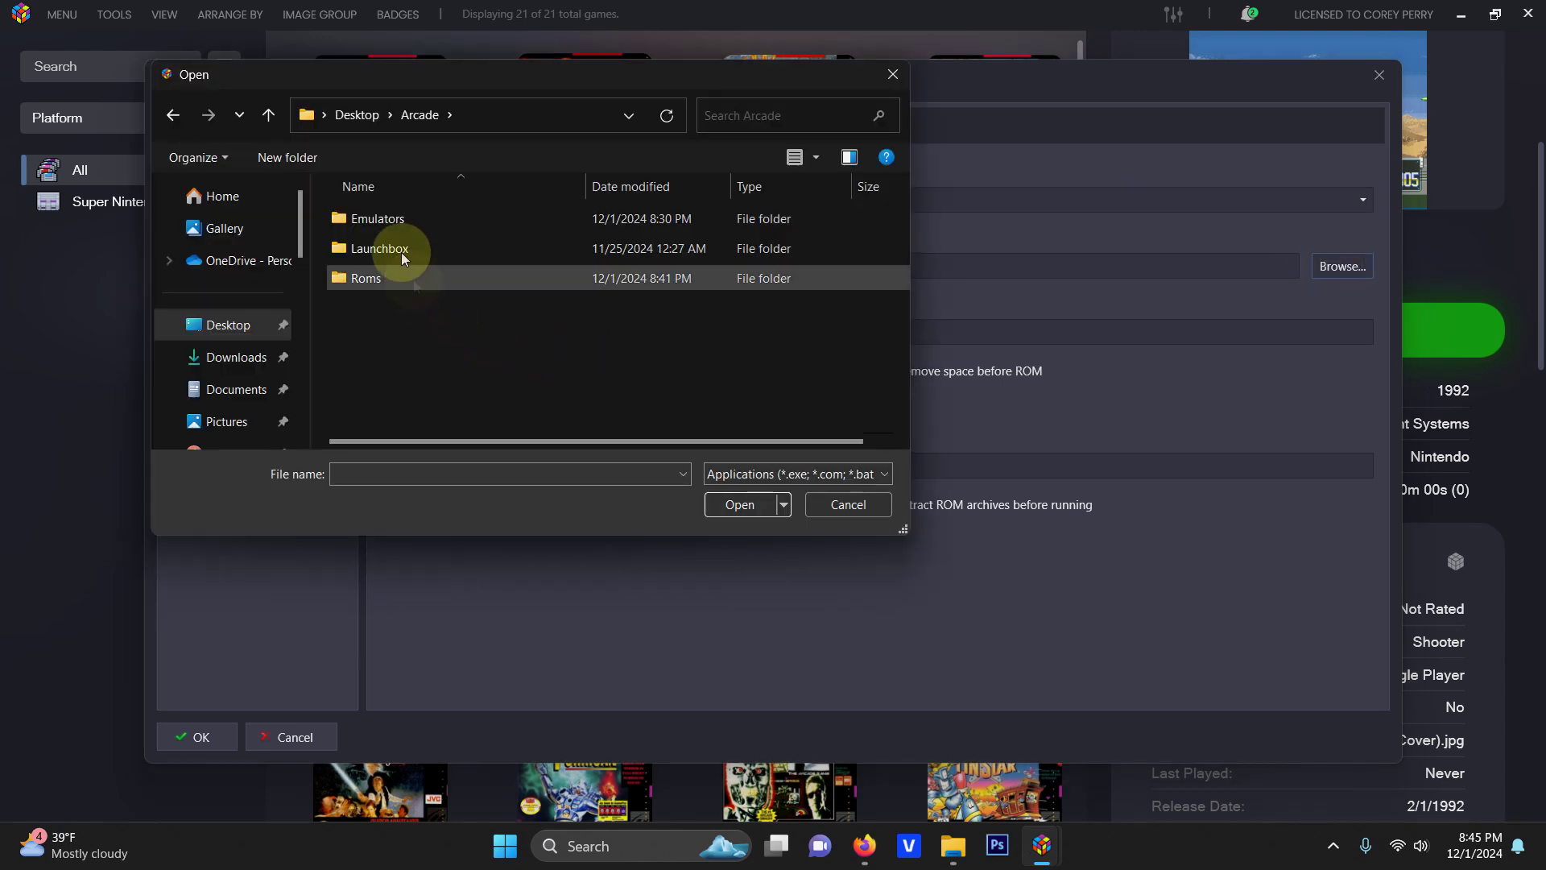
double_click(384, 220)
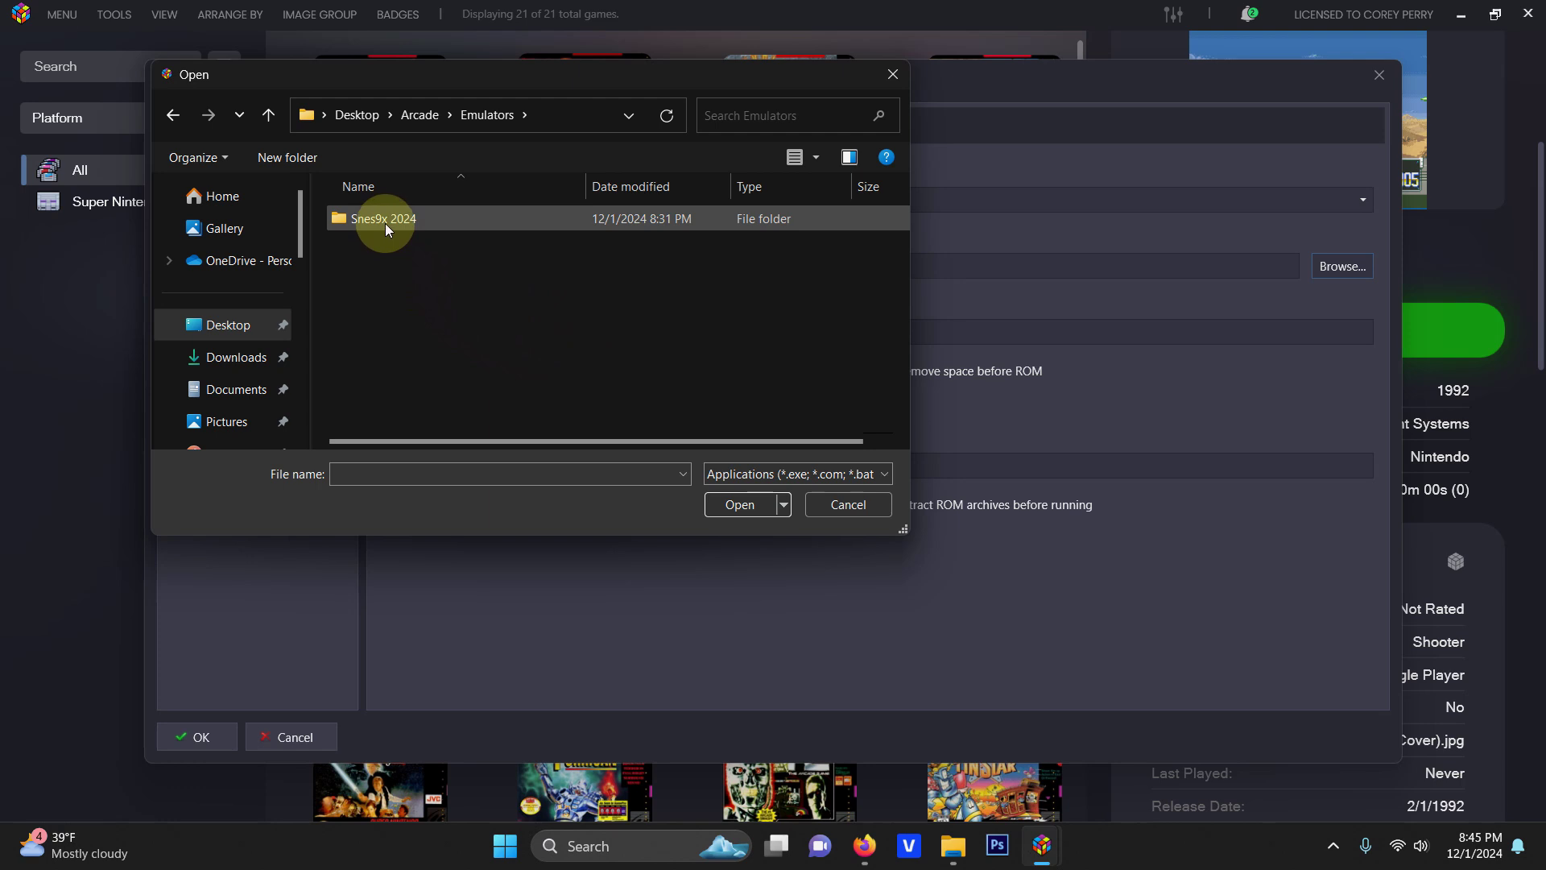
double_click(385, 224)
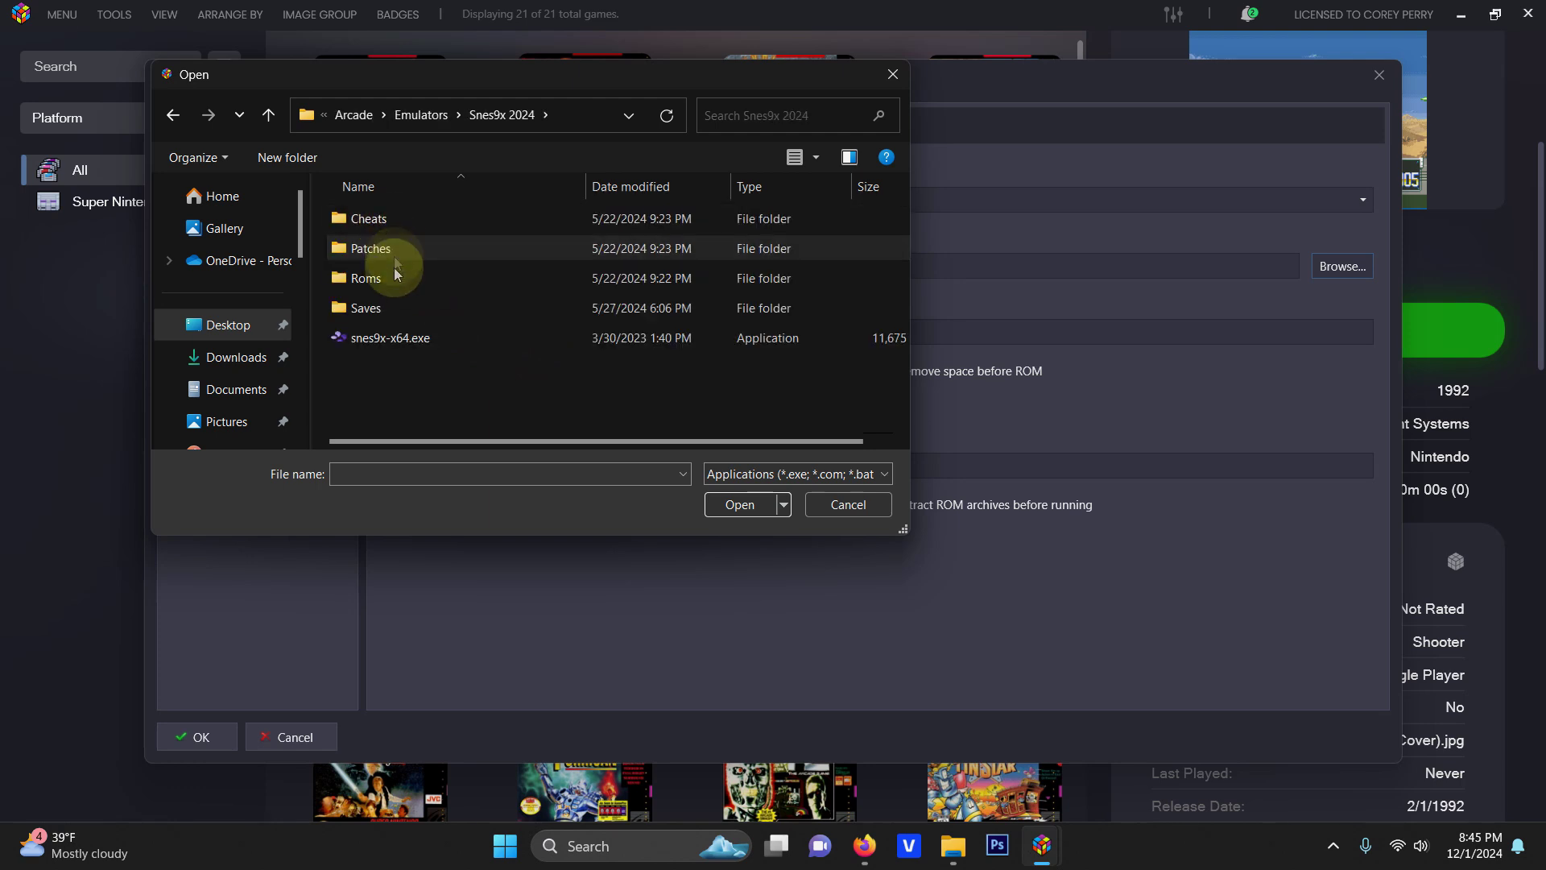
double_click(398, 339)
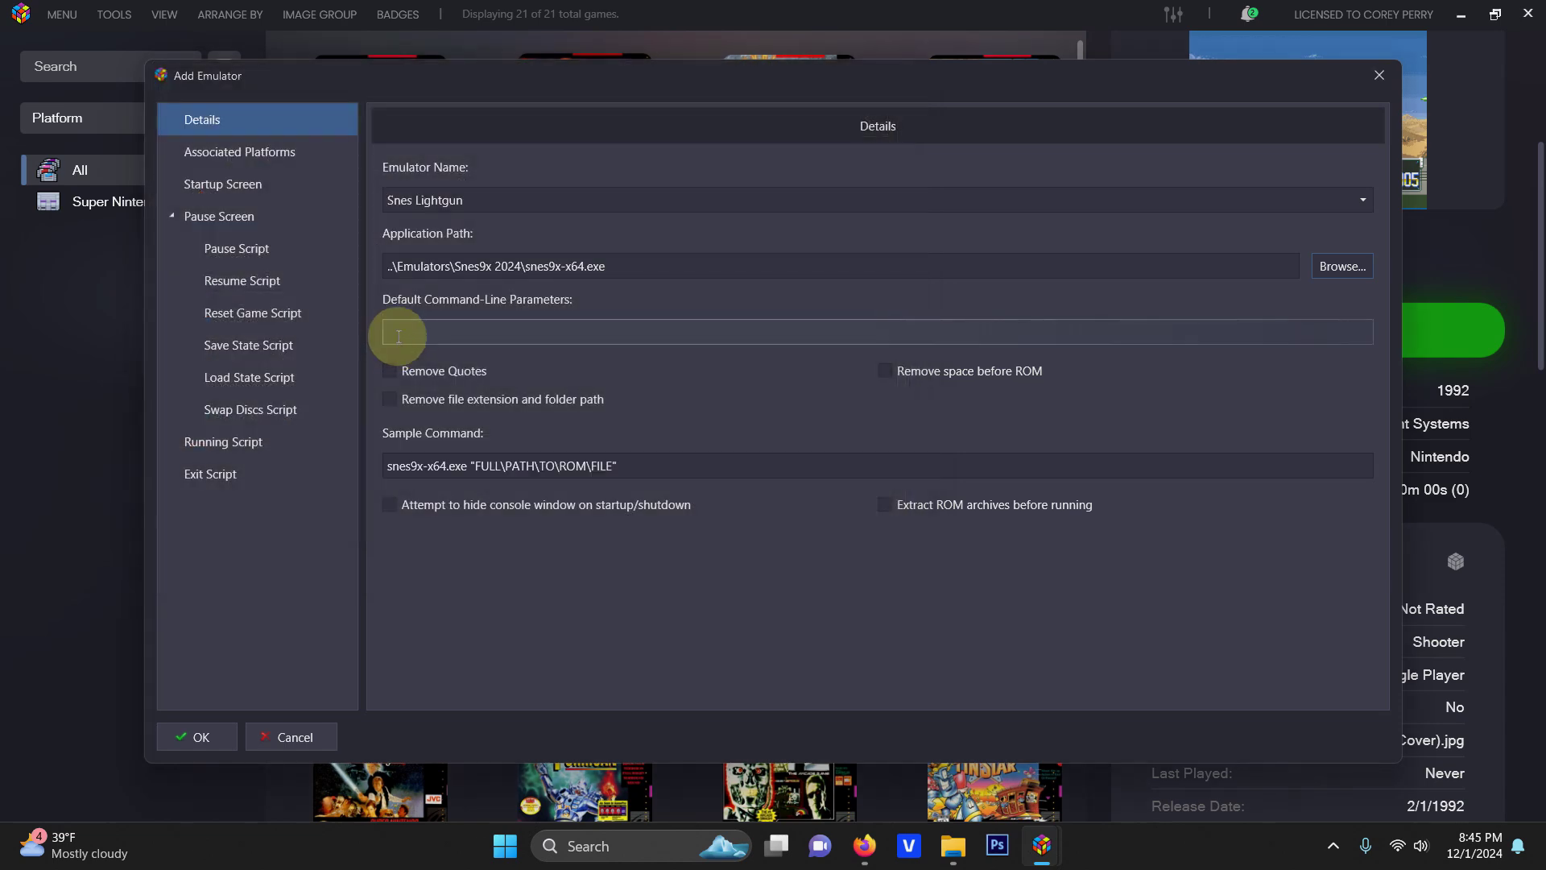
Associate the new emulator with the Super Nintendo Entertainment System platform.
left_click(326, 157)
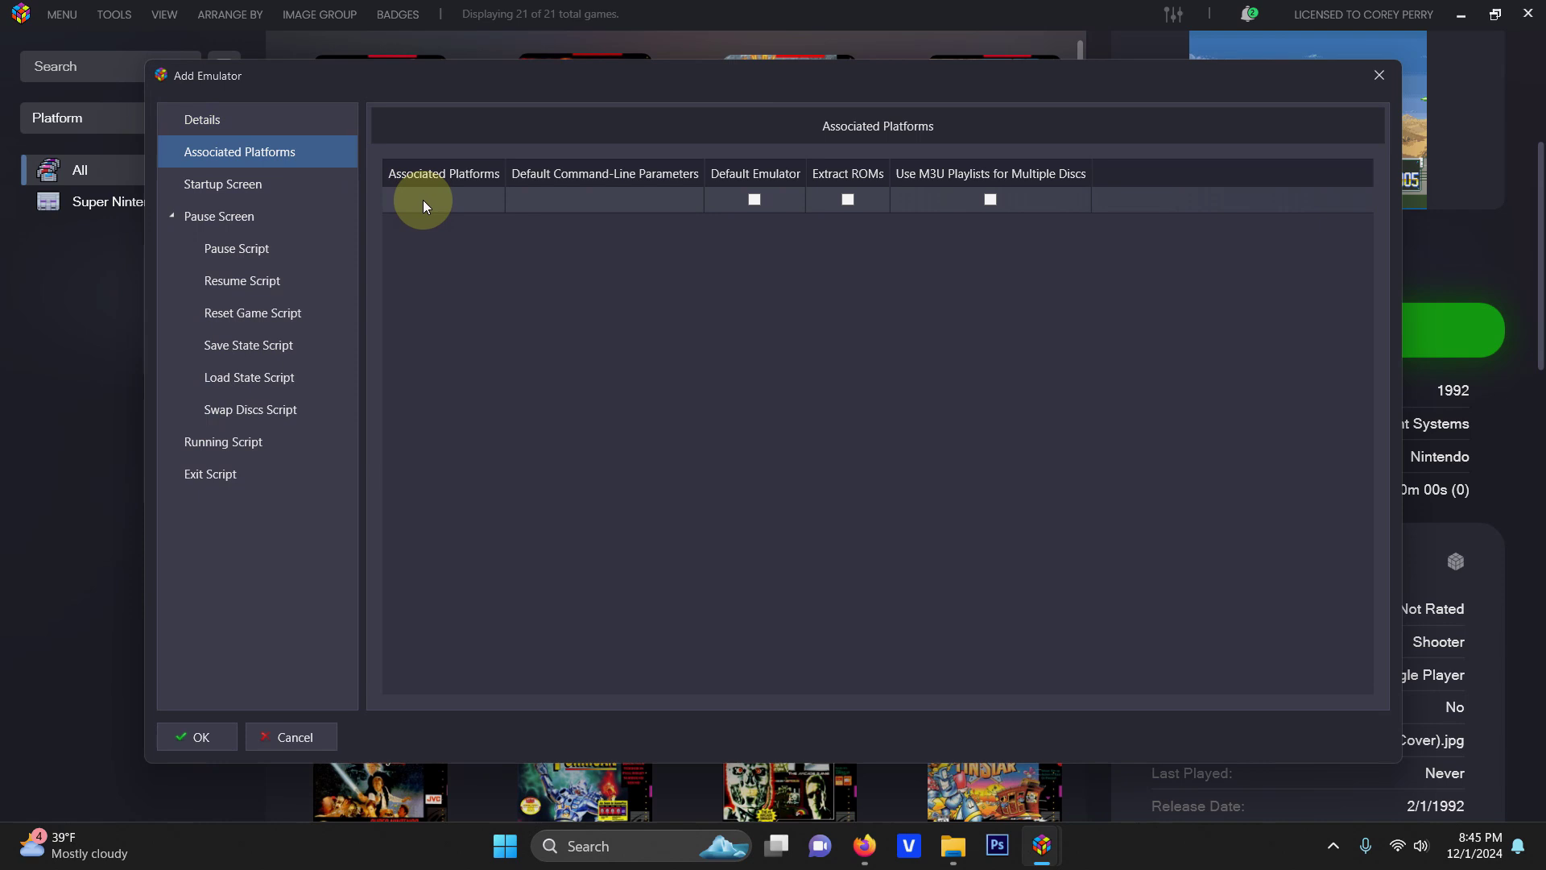
left_click(422, 200)
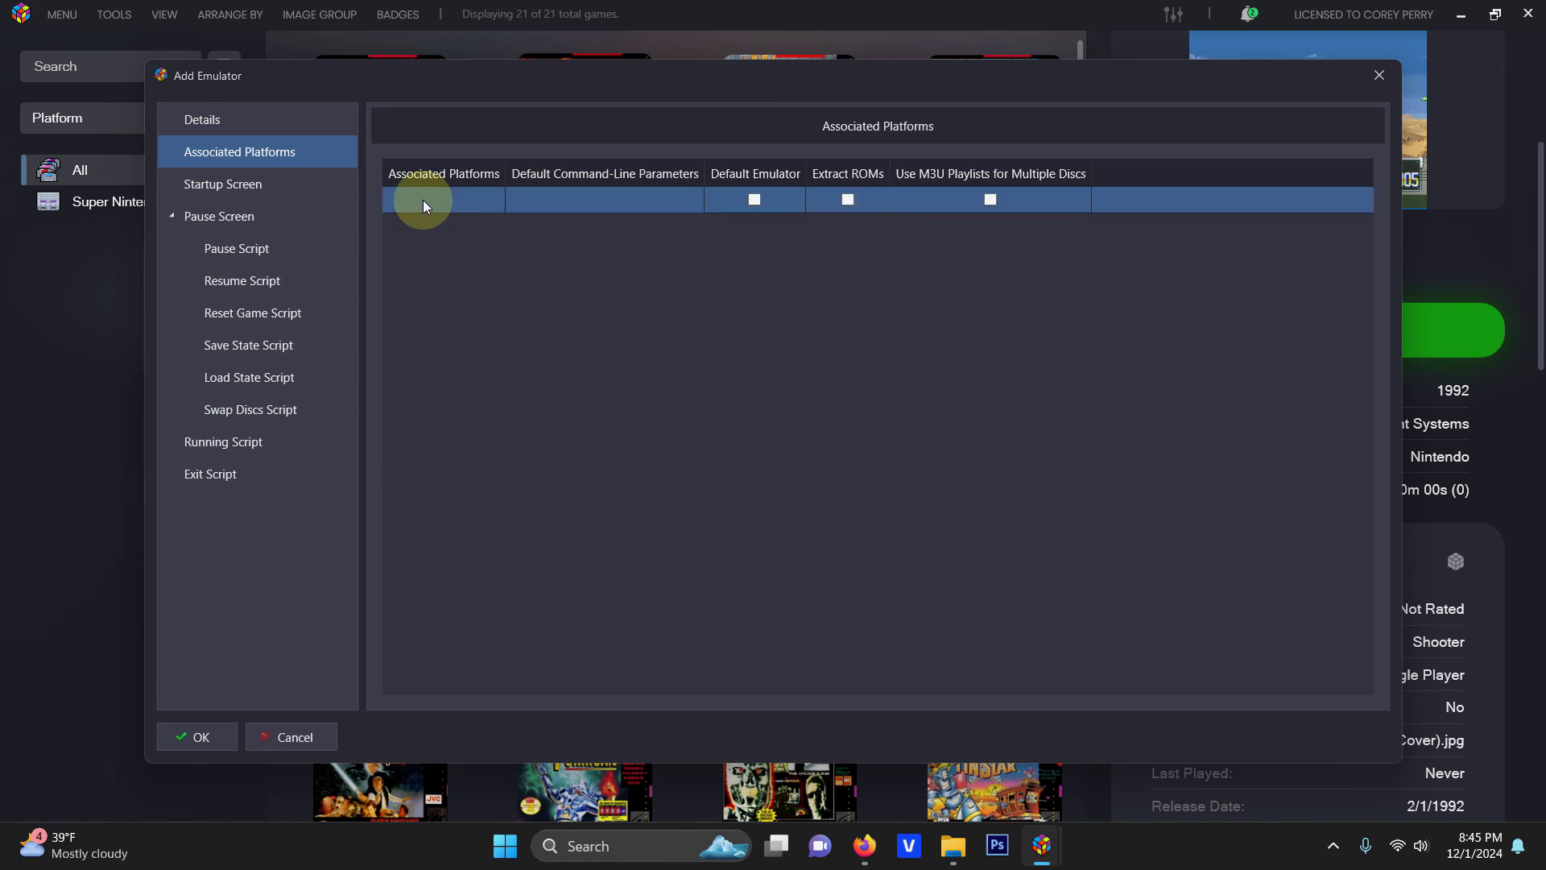
left_click(423, 200)
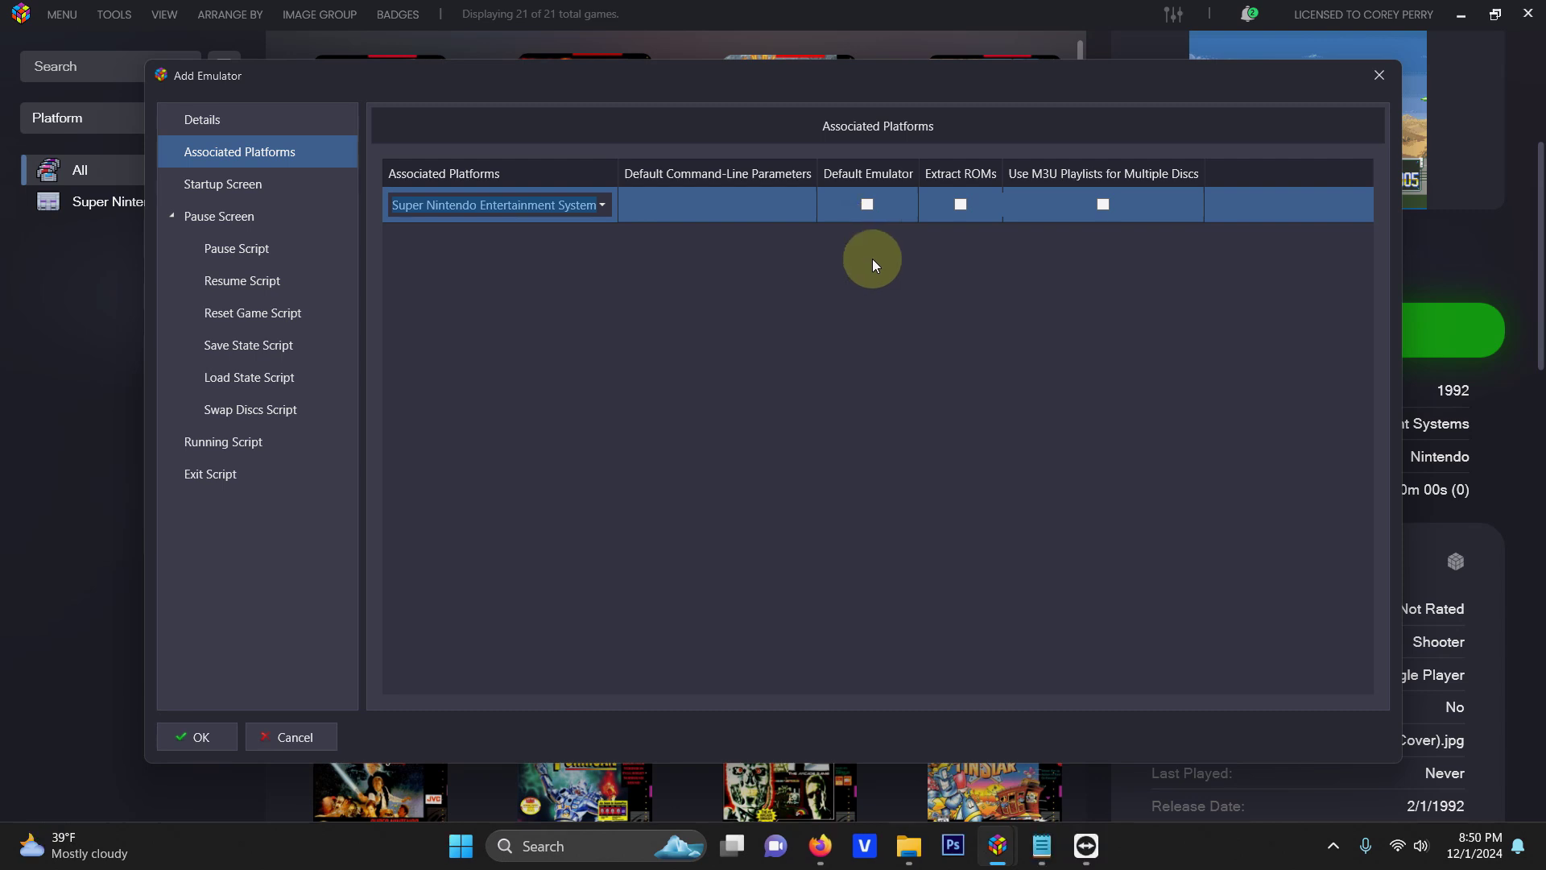
Enter the running script "$Esc:: { Process, Close, {{{StartupEXE}}} }" for the emulator and save the new emulator entry.
left_click(247, 449)
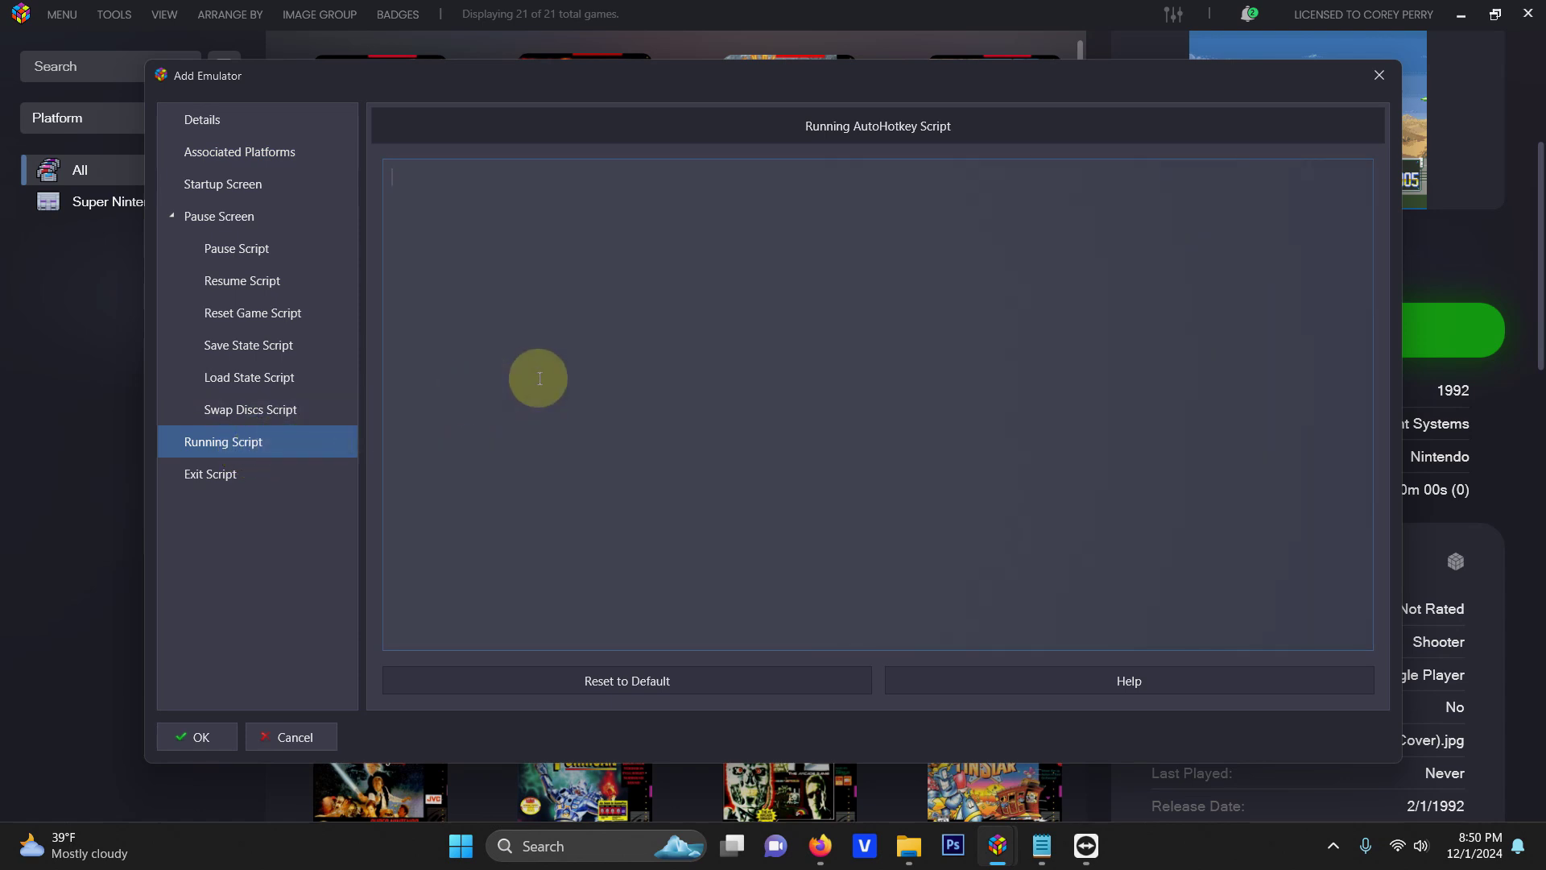
type("$Esc:: {     Process, Close, {{{StartupEXE}}} }")
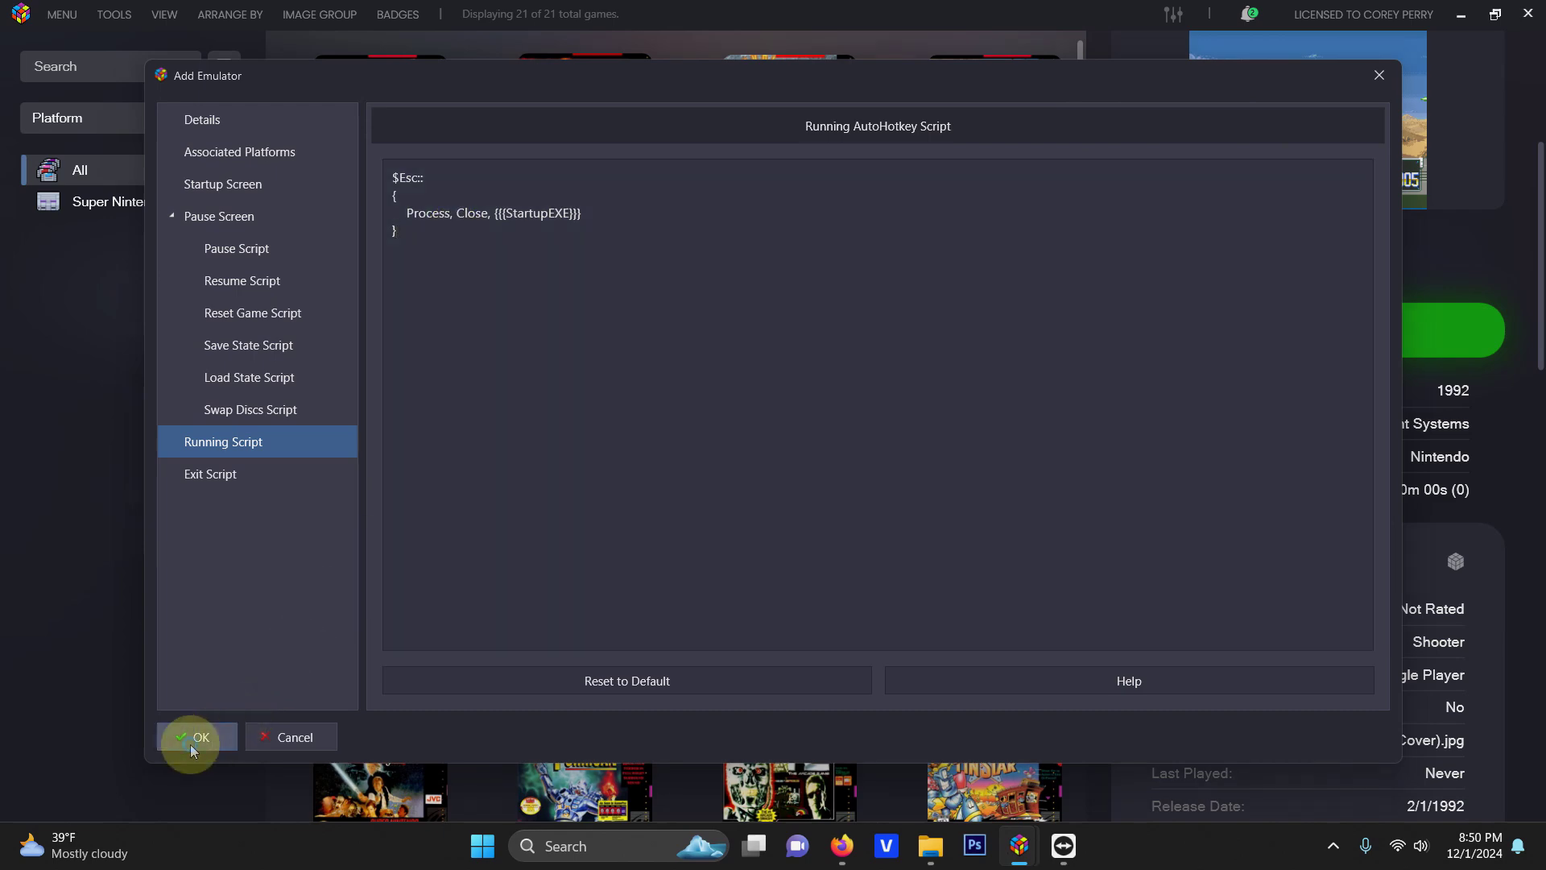
left_click(197, 736)
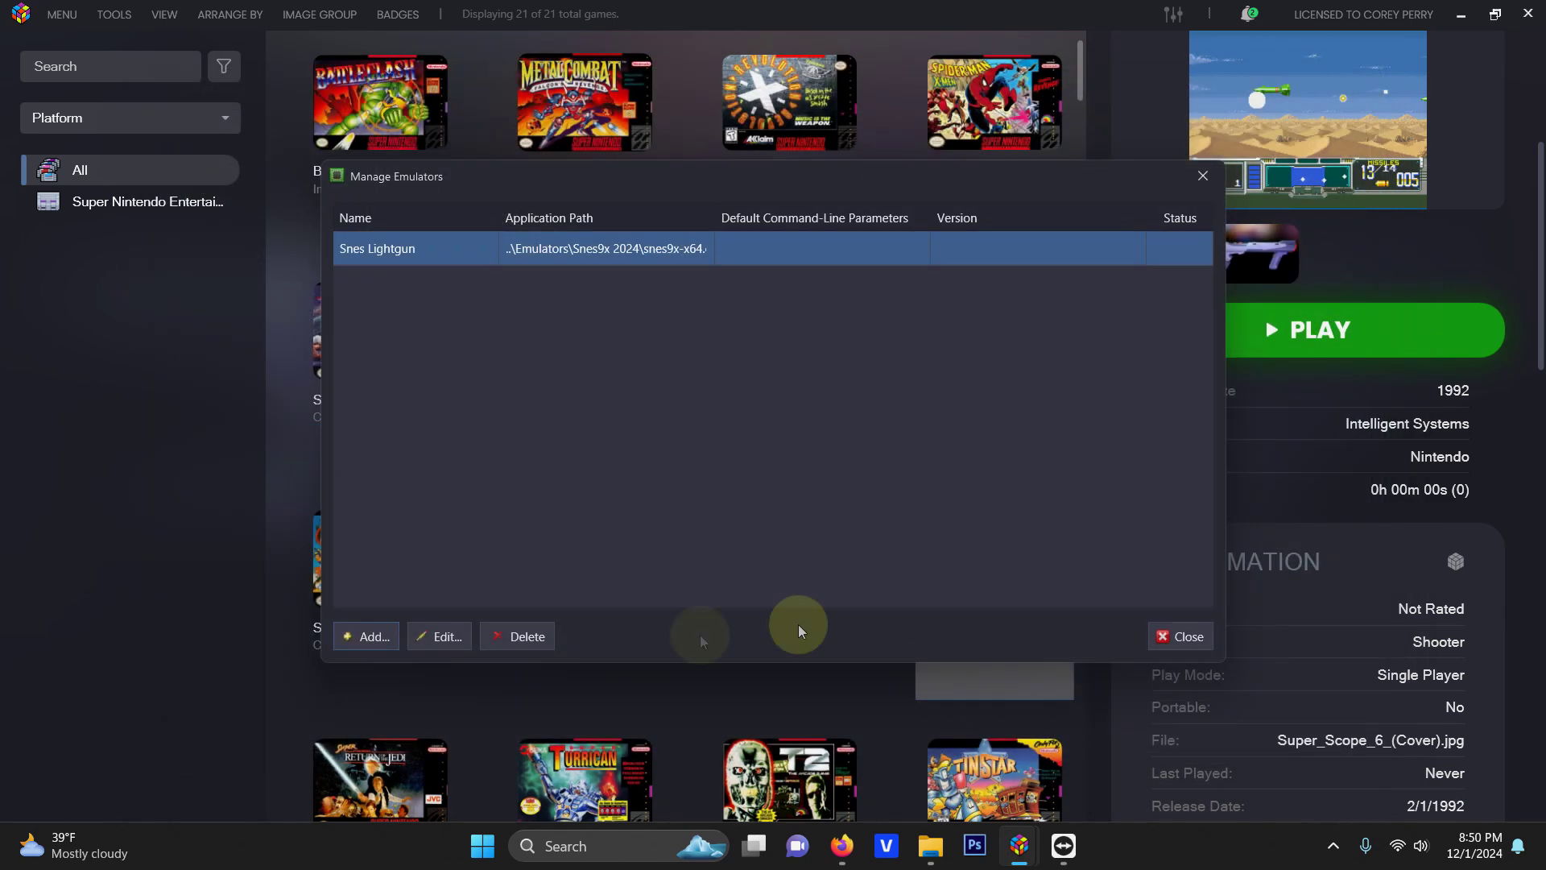
left_click(1194, 641)
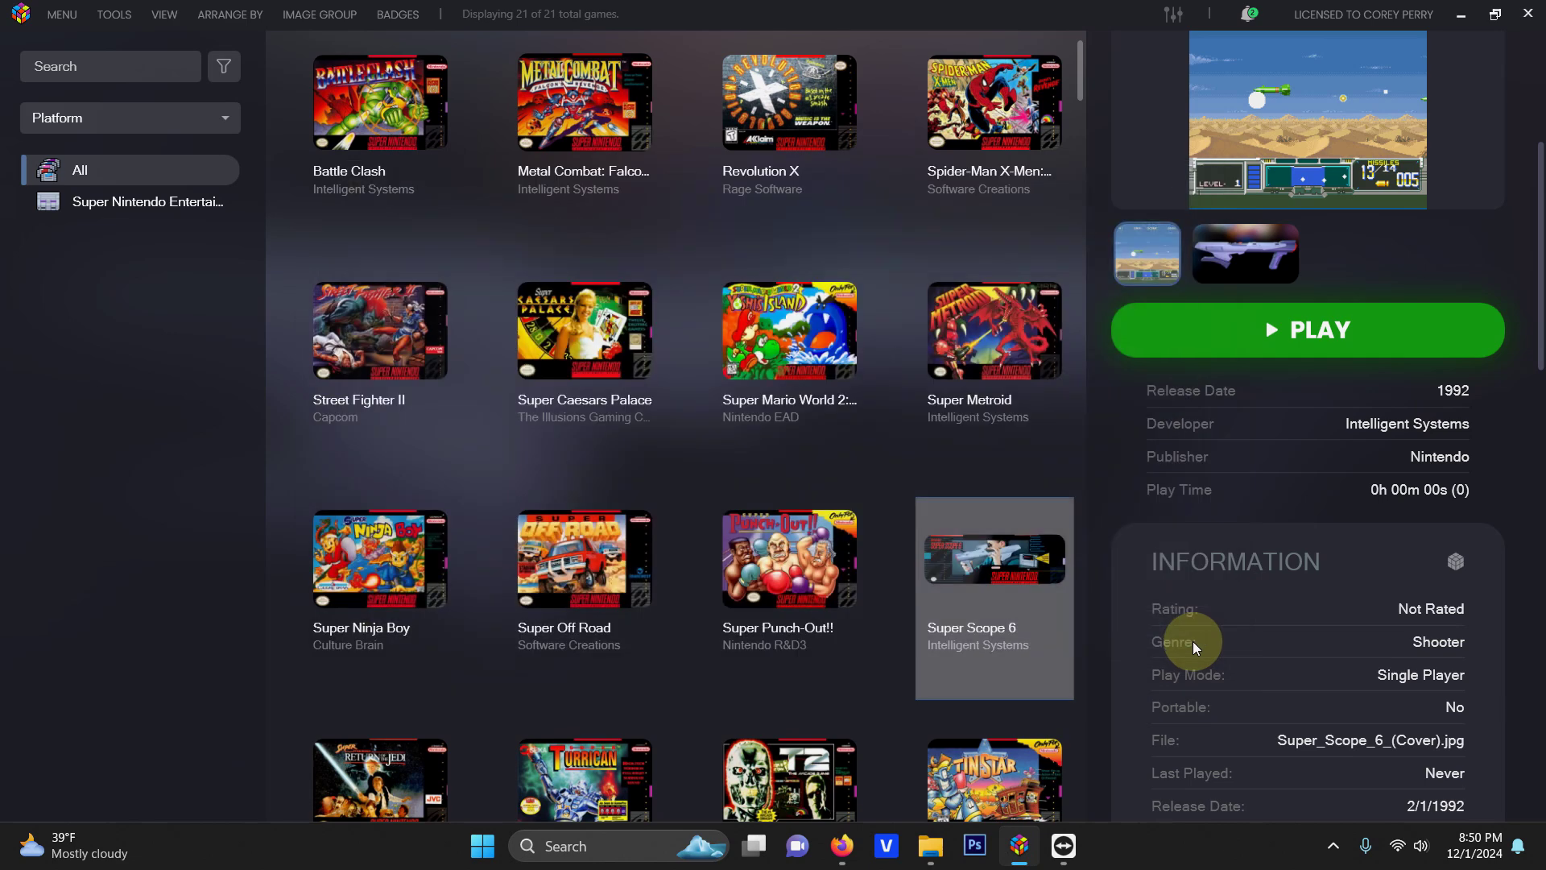
Close LaunchBox and extract the Bulk Run Before-After archive from the desktop into the Arcade\Launchbox\Plugins folder.
left_click(242, 205)
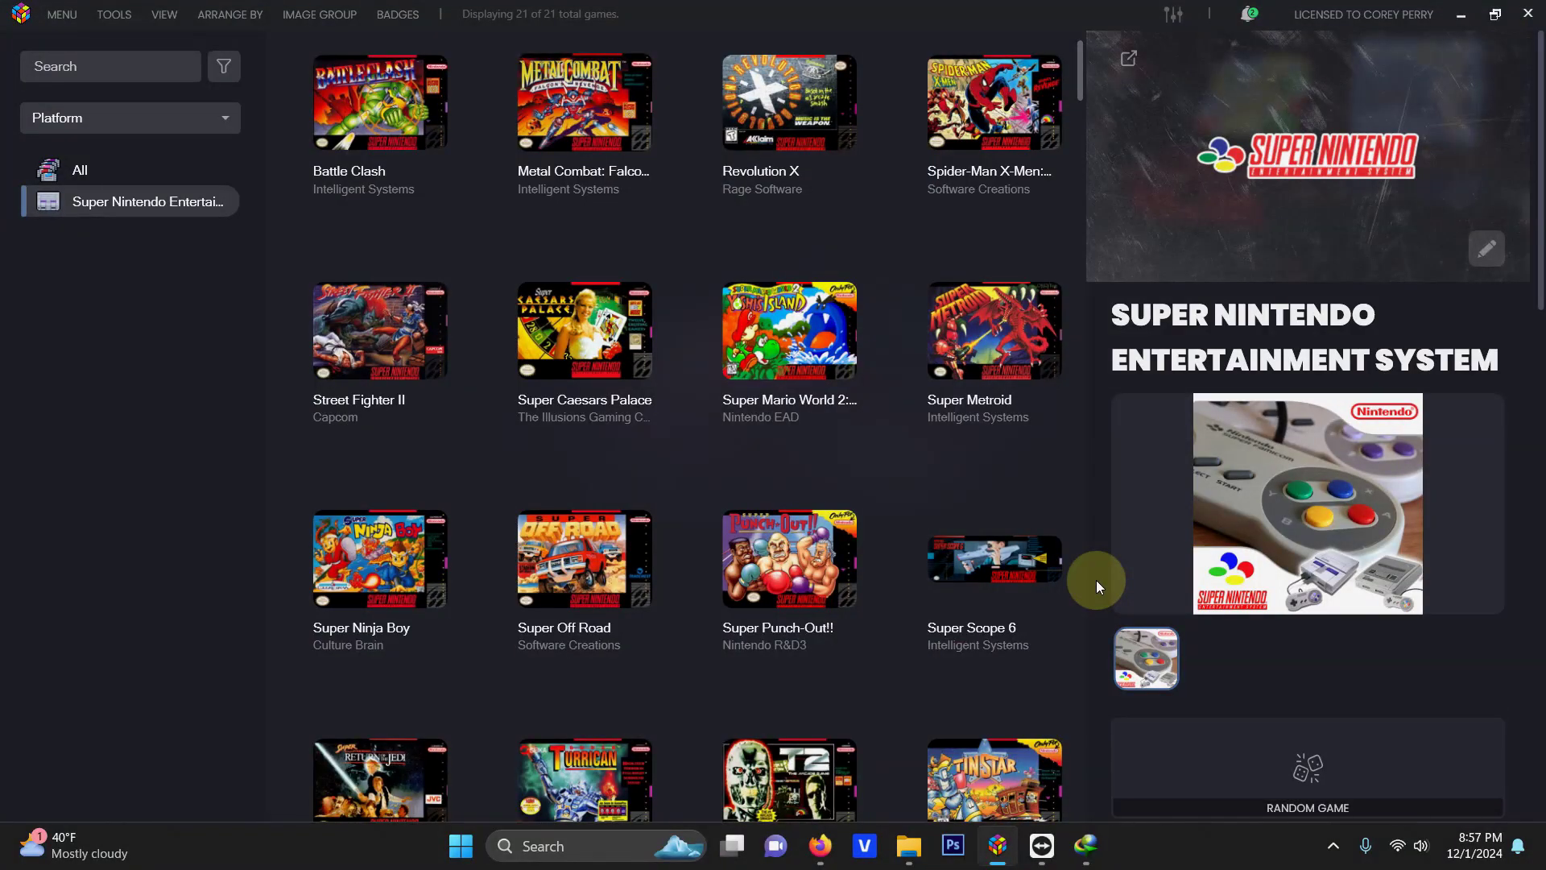
left_click(1527, 14)
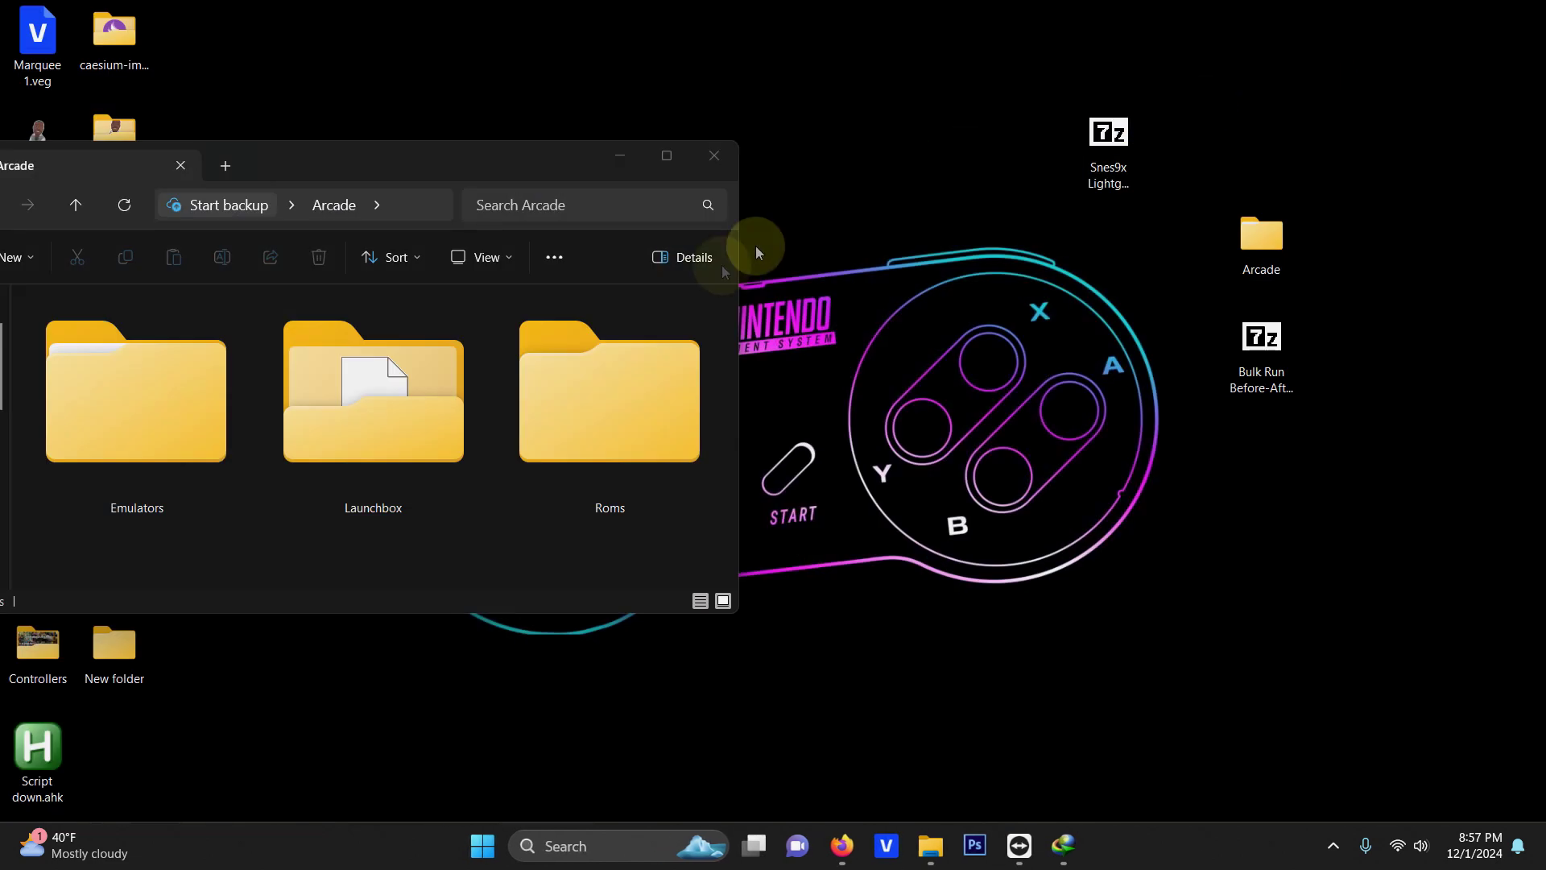
double_click(375, 447)
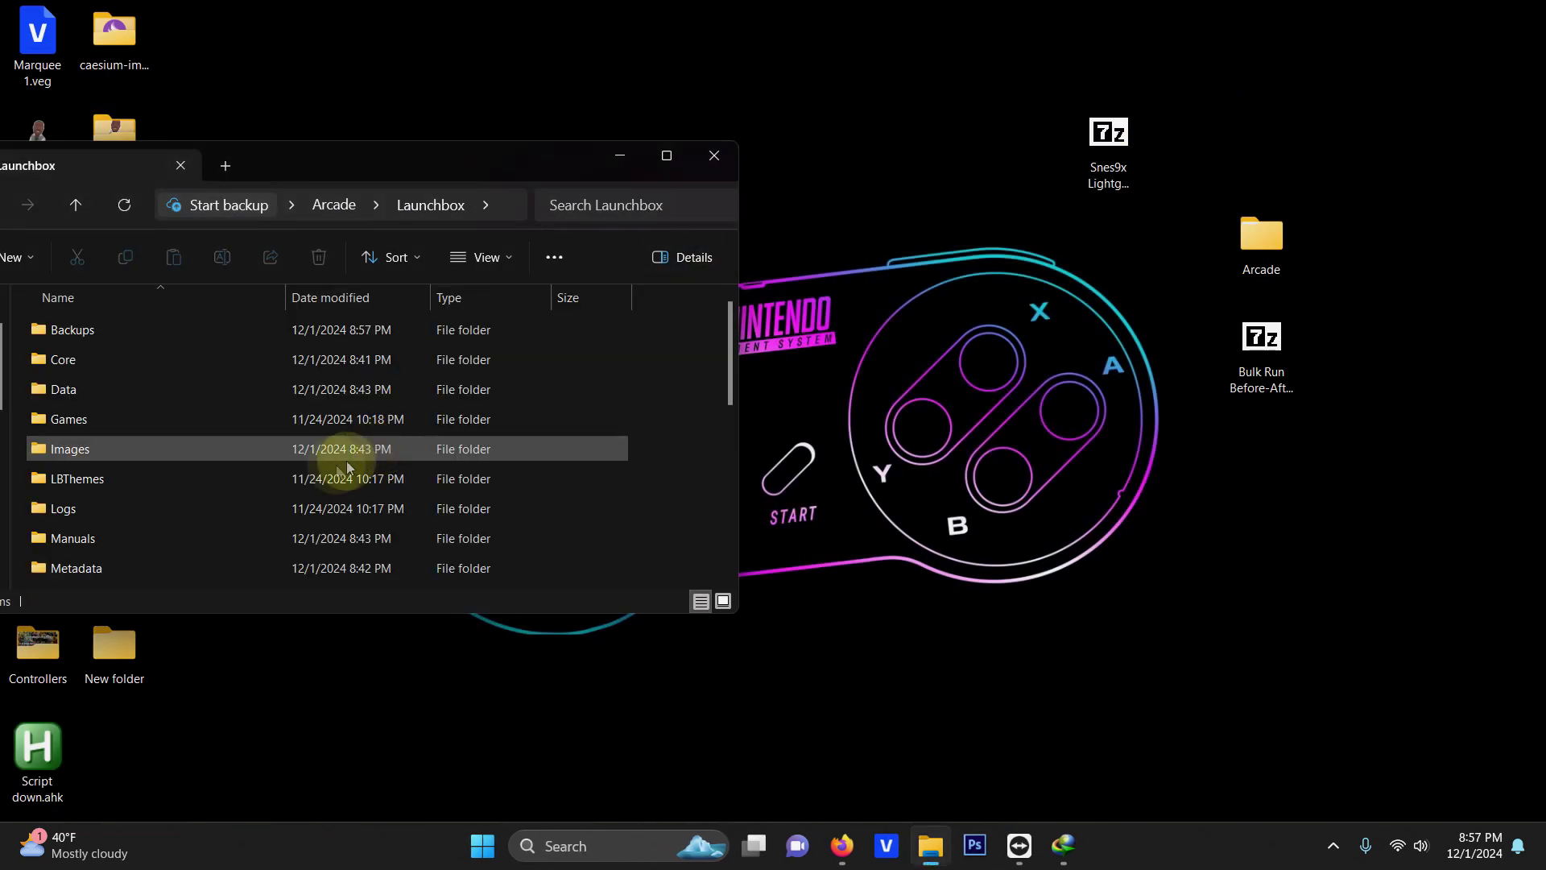
scroll(69, 397, "down", 3)
double_click(69, 398)
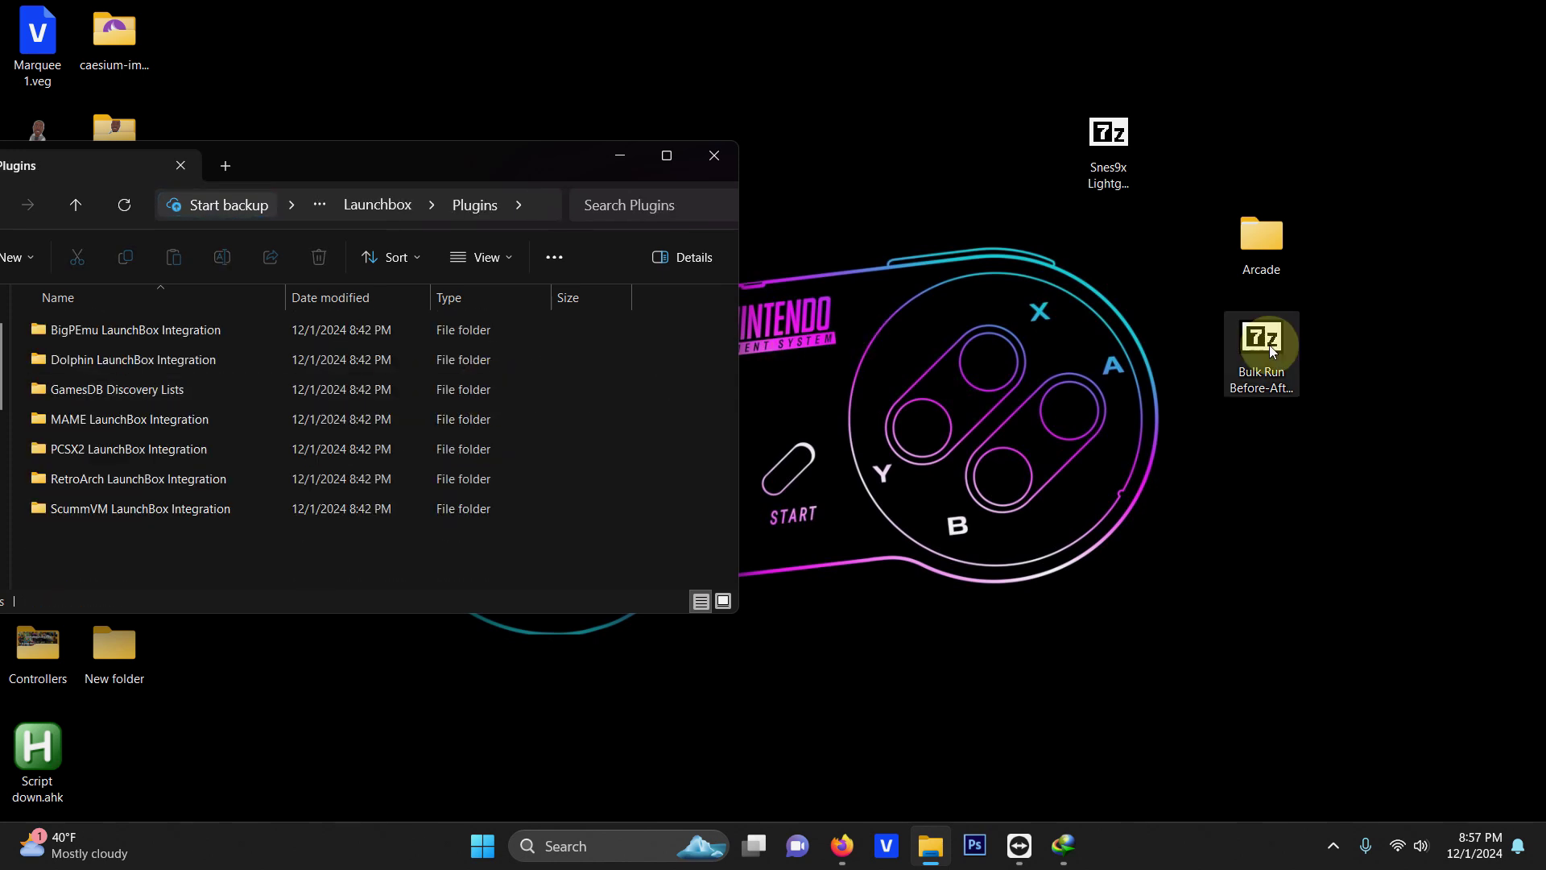
left_click_drag(1271, 350, 624, 558)
mouse_move(789, 572)
left_click(900, 634)
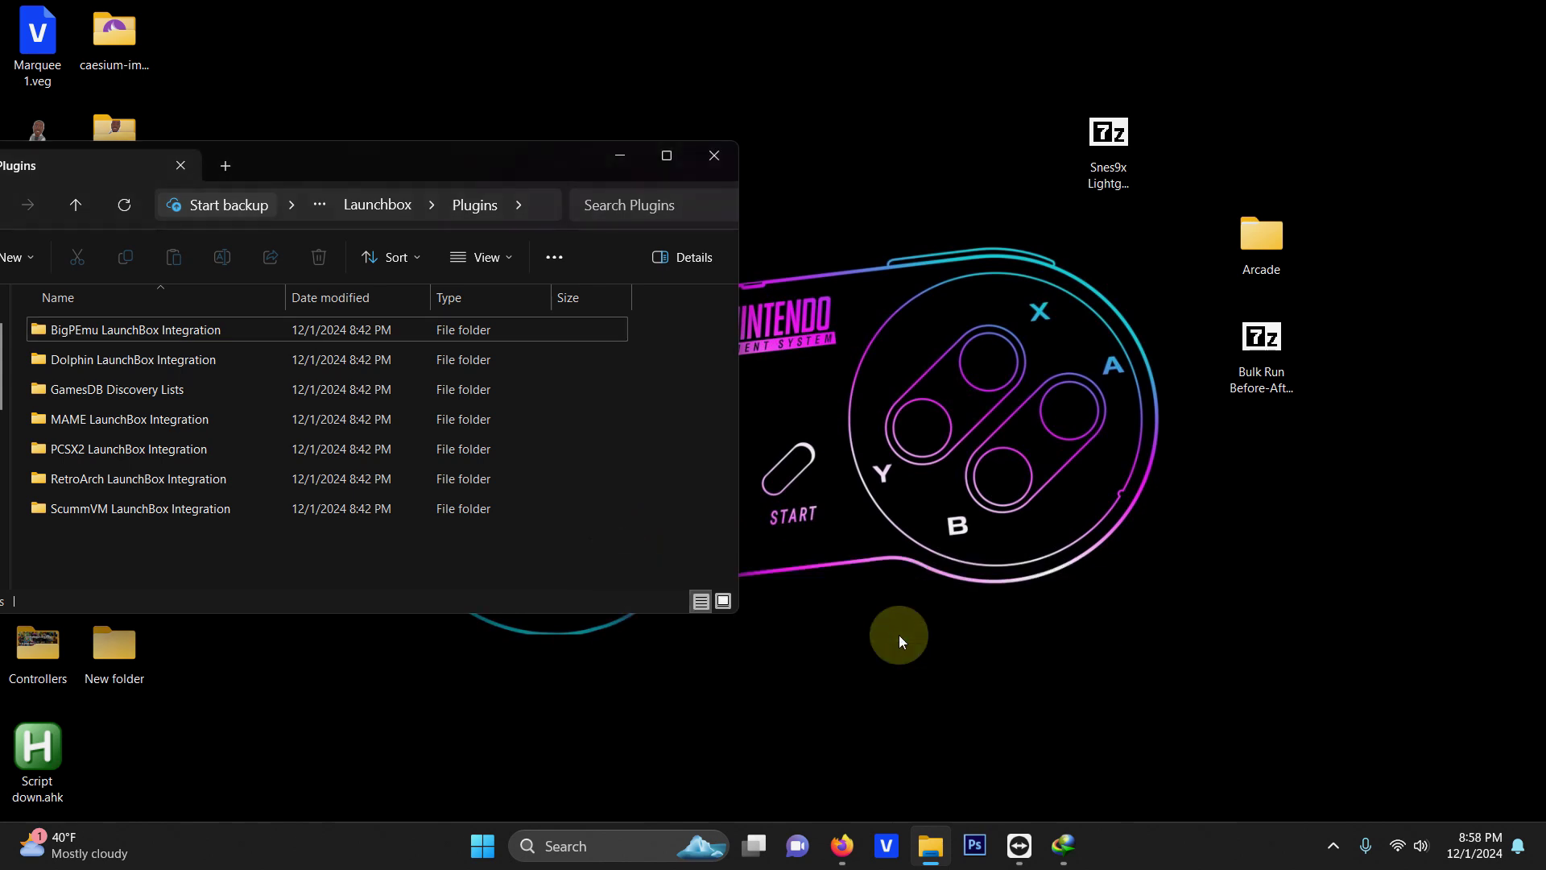
left_click(713, 155)
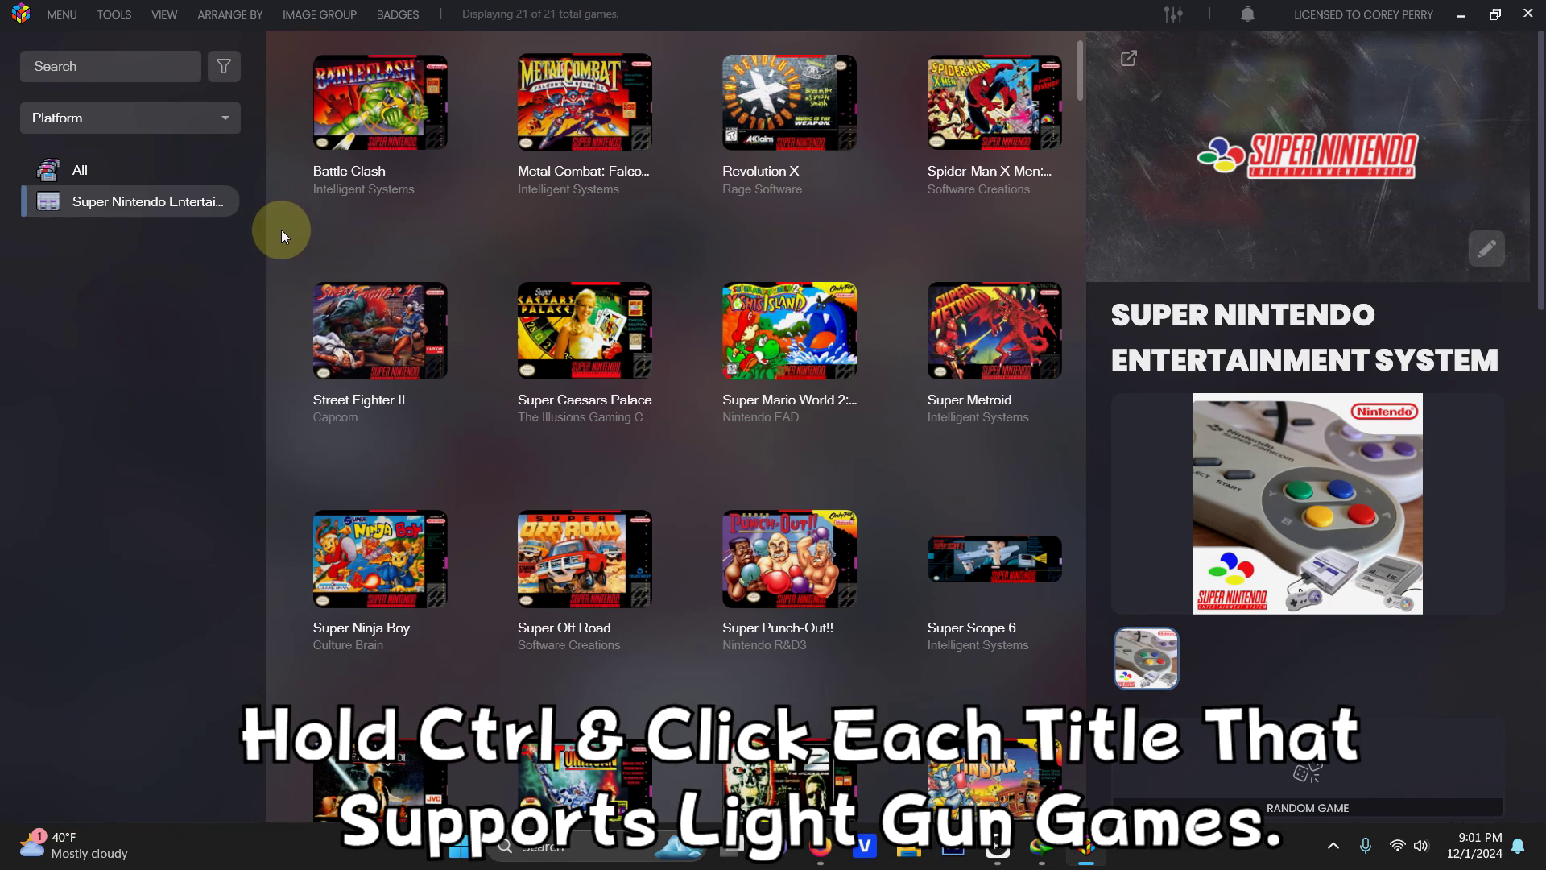
Open Bulk Run Before/After Main Application for Battle Clash, Metal Combat, Revolution X, Super Scope 6, T2: The Arcade Game, Tin Star and Yoshi's Safari.
left_click(337, 117, "ctrl")
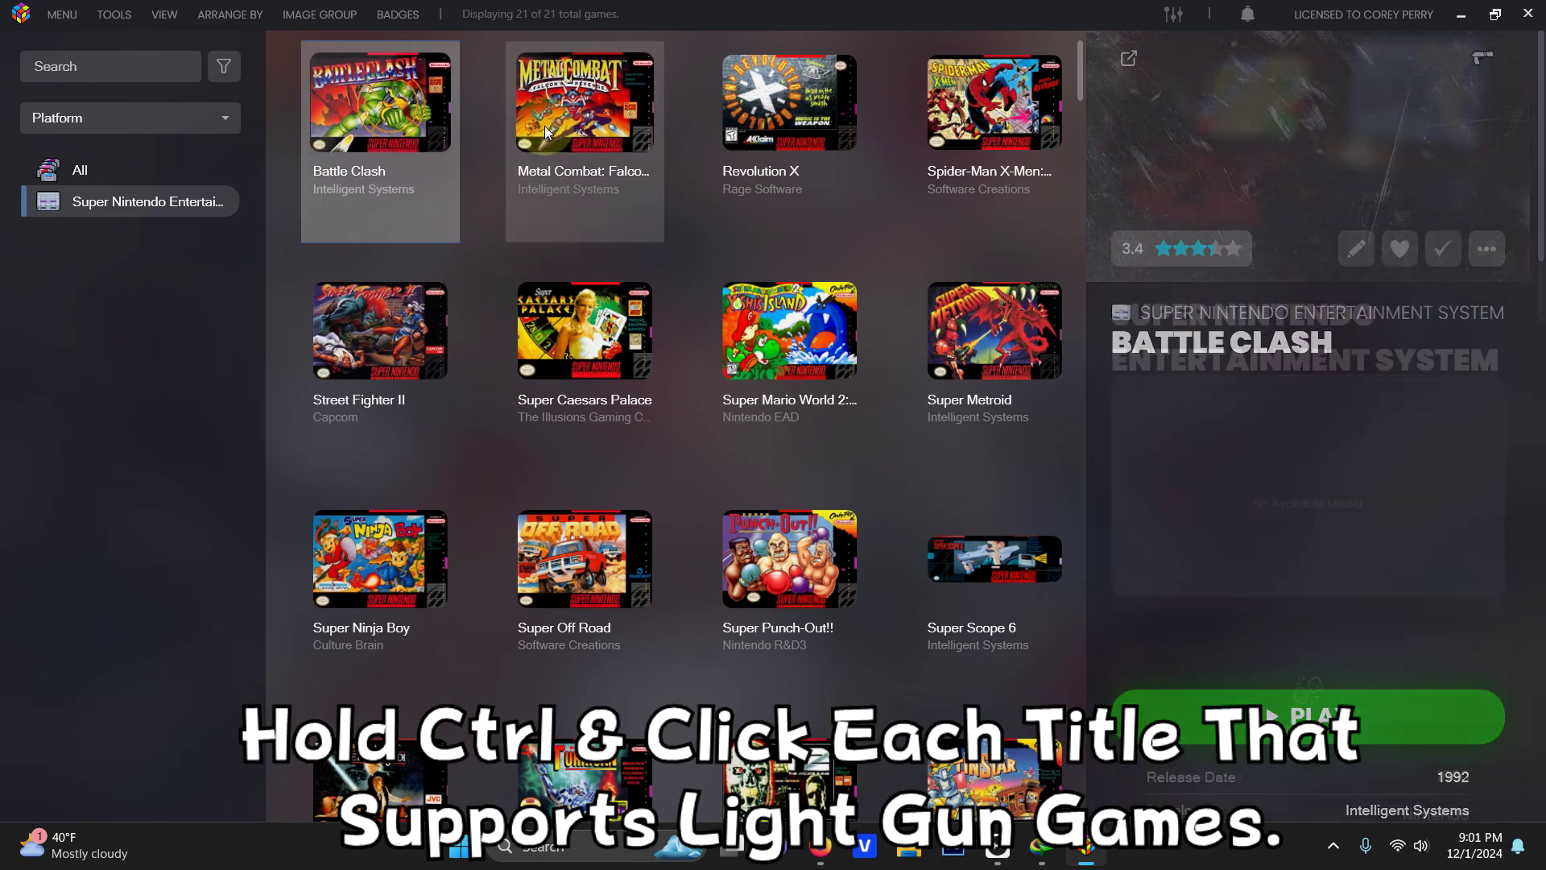
left_click(544, 126, "ctrl")
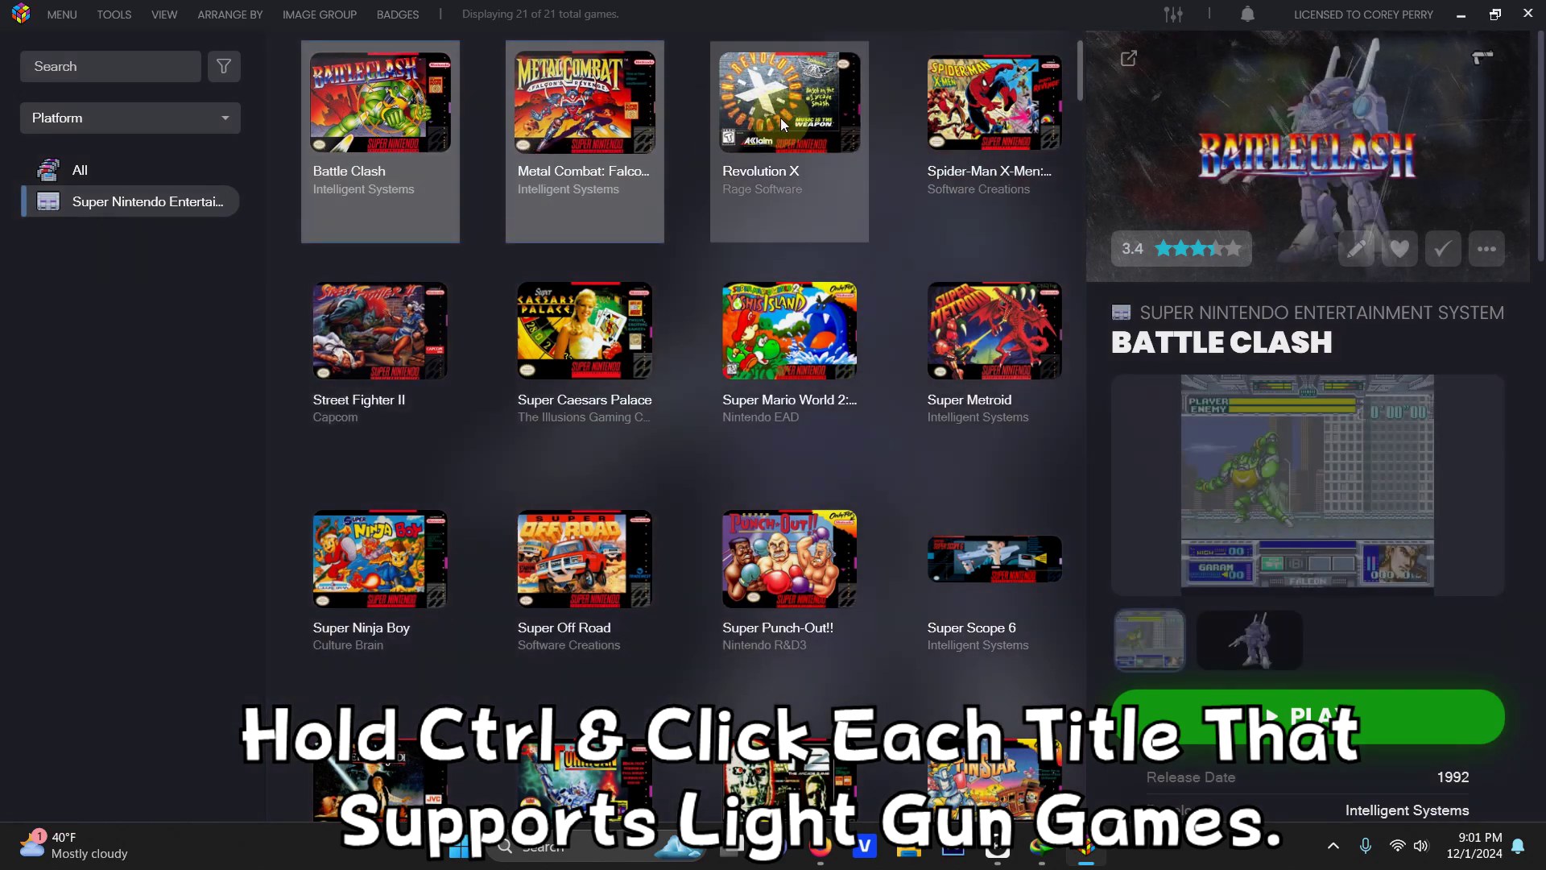
left_click(781, 118, "ctrl")
left_click(975, 588, "ctrl")
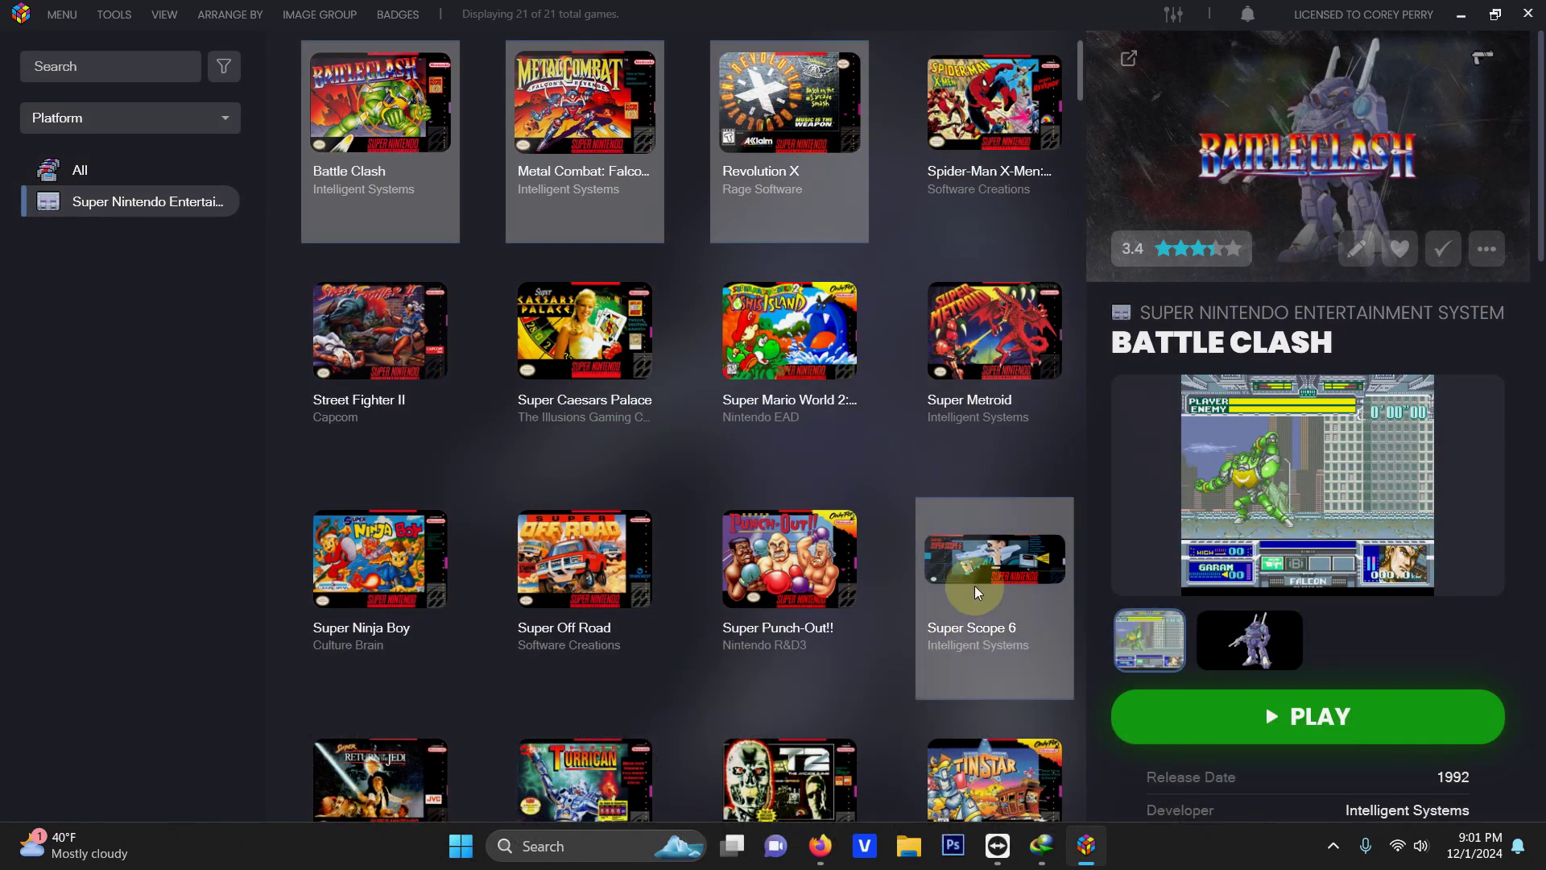
scroll(934, 608, "down", 3)
left_click(800, 630, "ctrl")
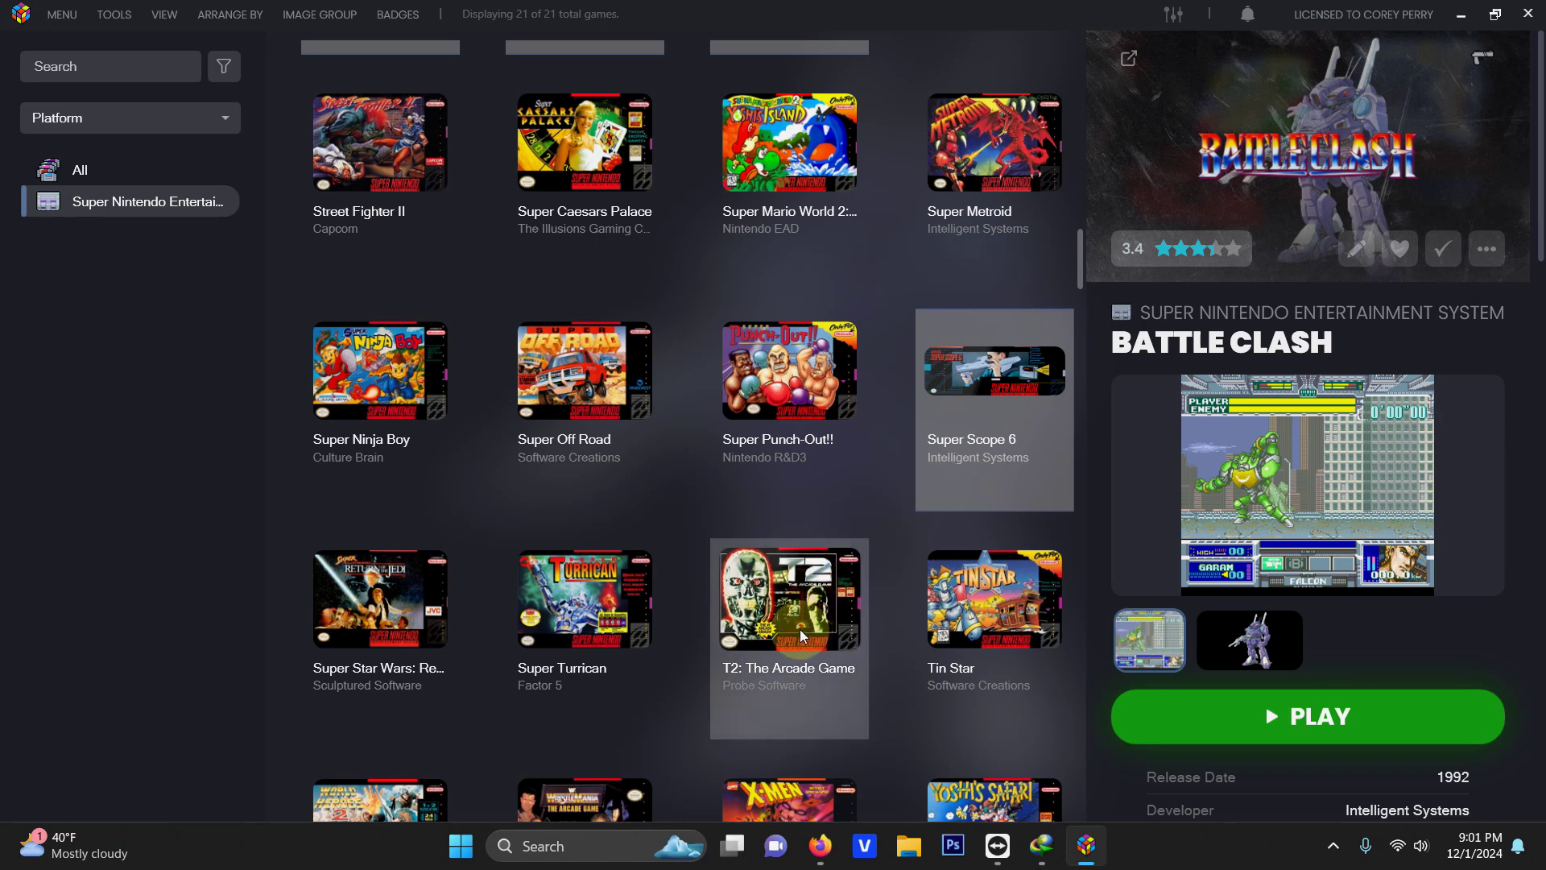
left_click(998, 638, "ctrl")
scroll(998, 637, "down", 1)
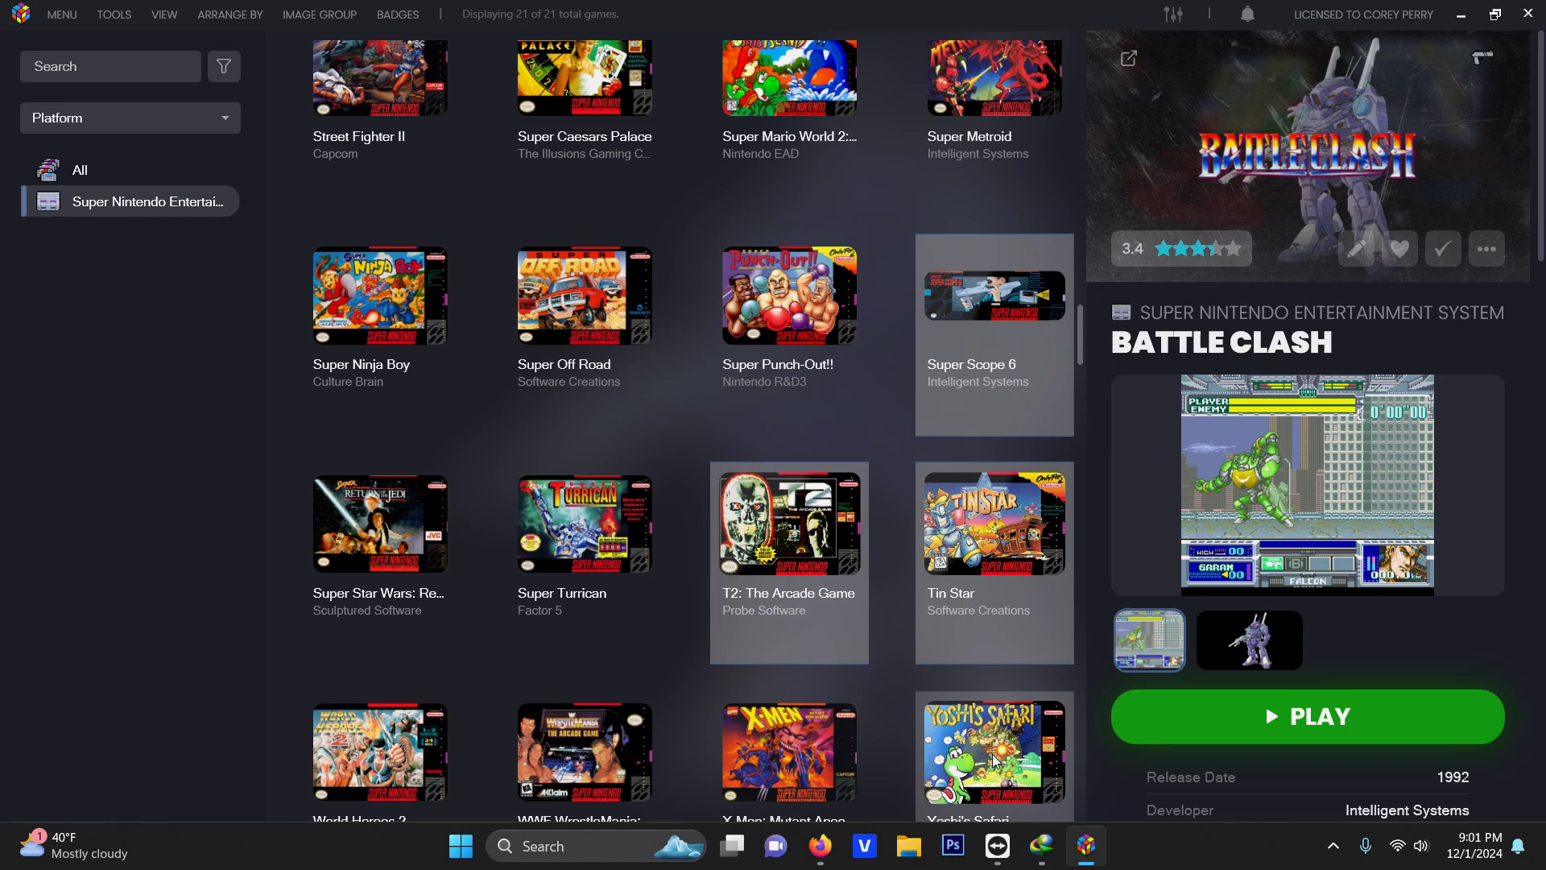
scroll(995, 760, "down", 2)
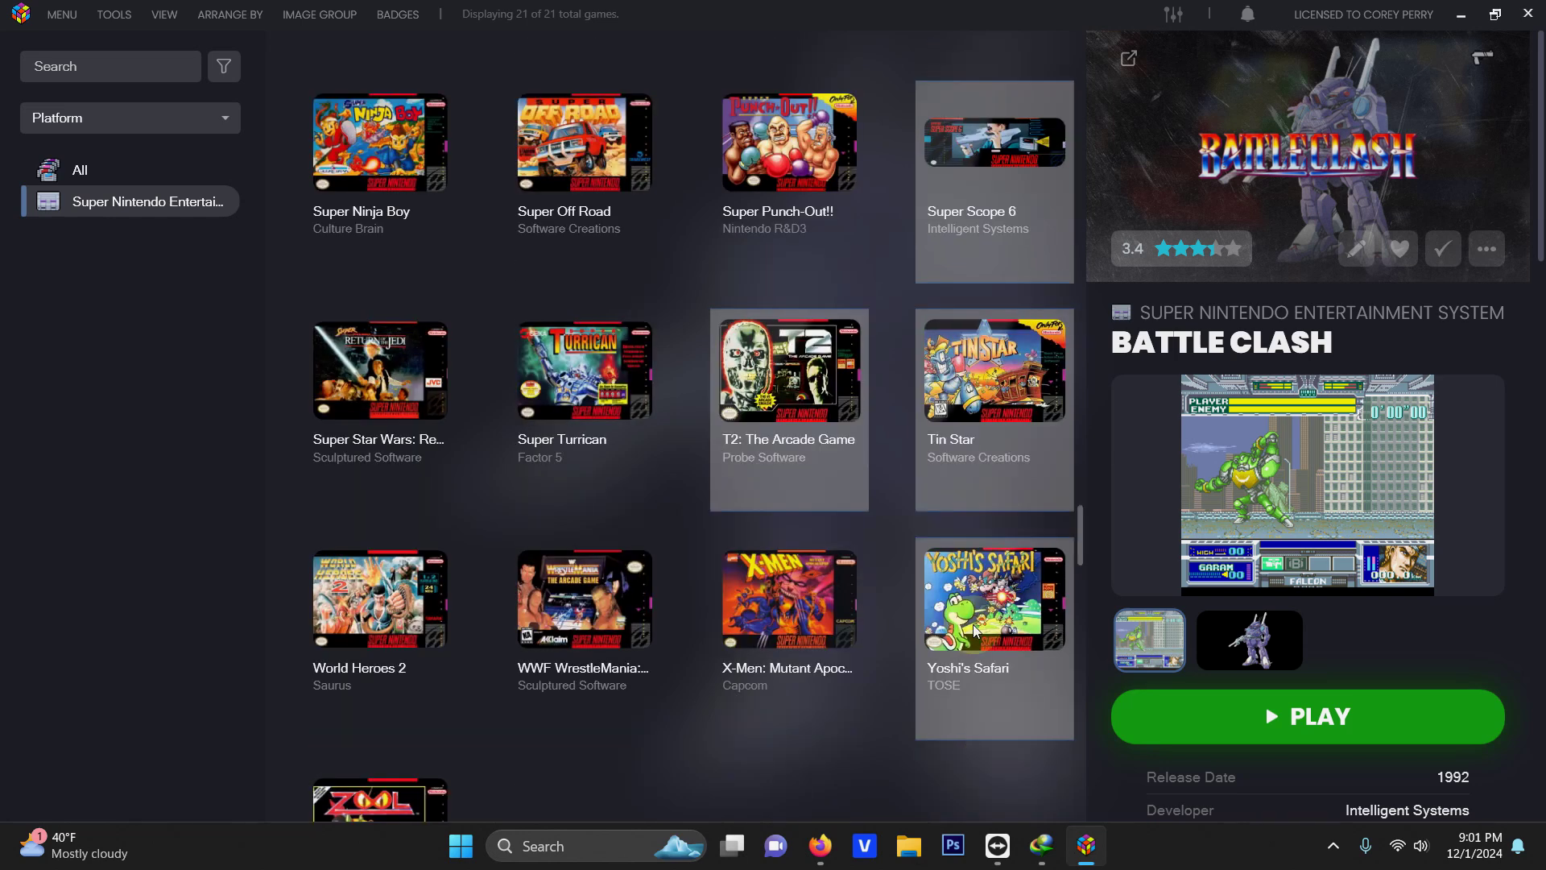
right_click(974, 629)
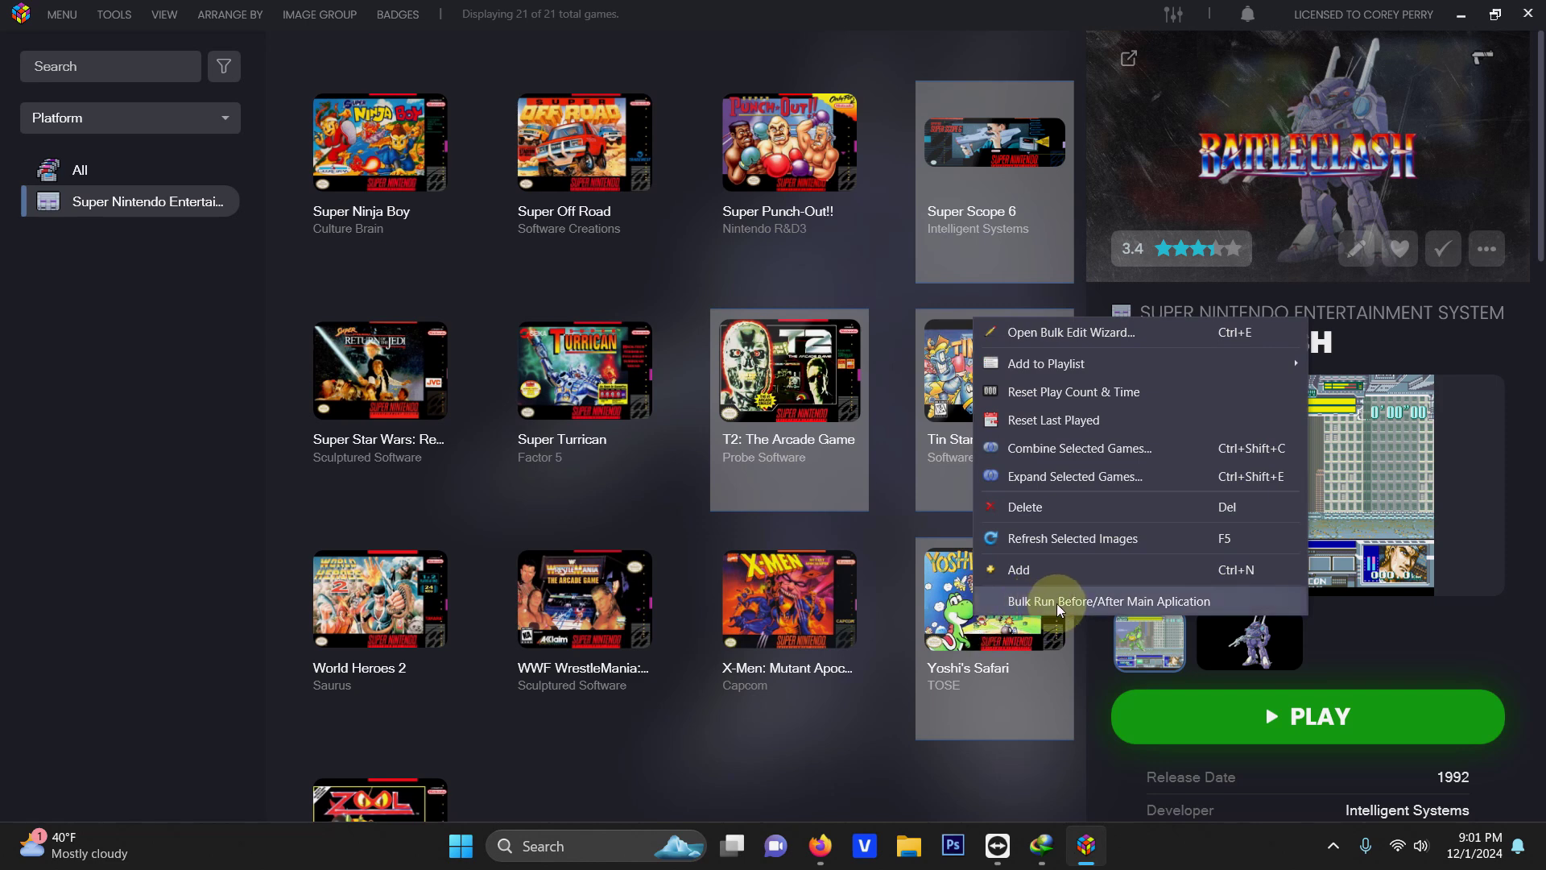
left_click(1105, 601)
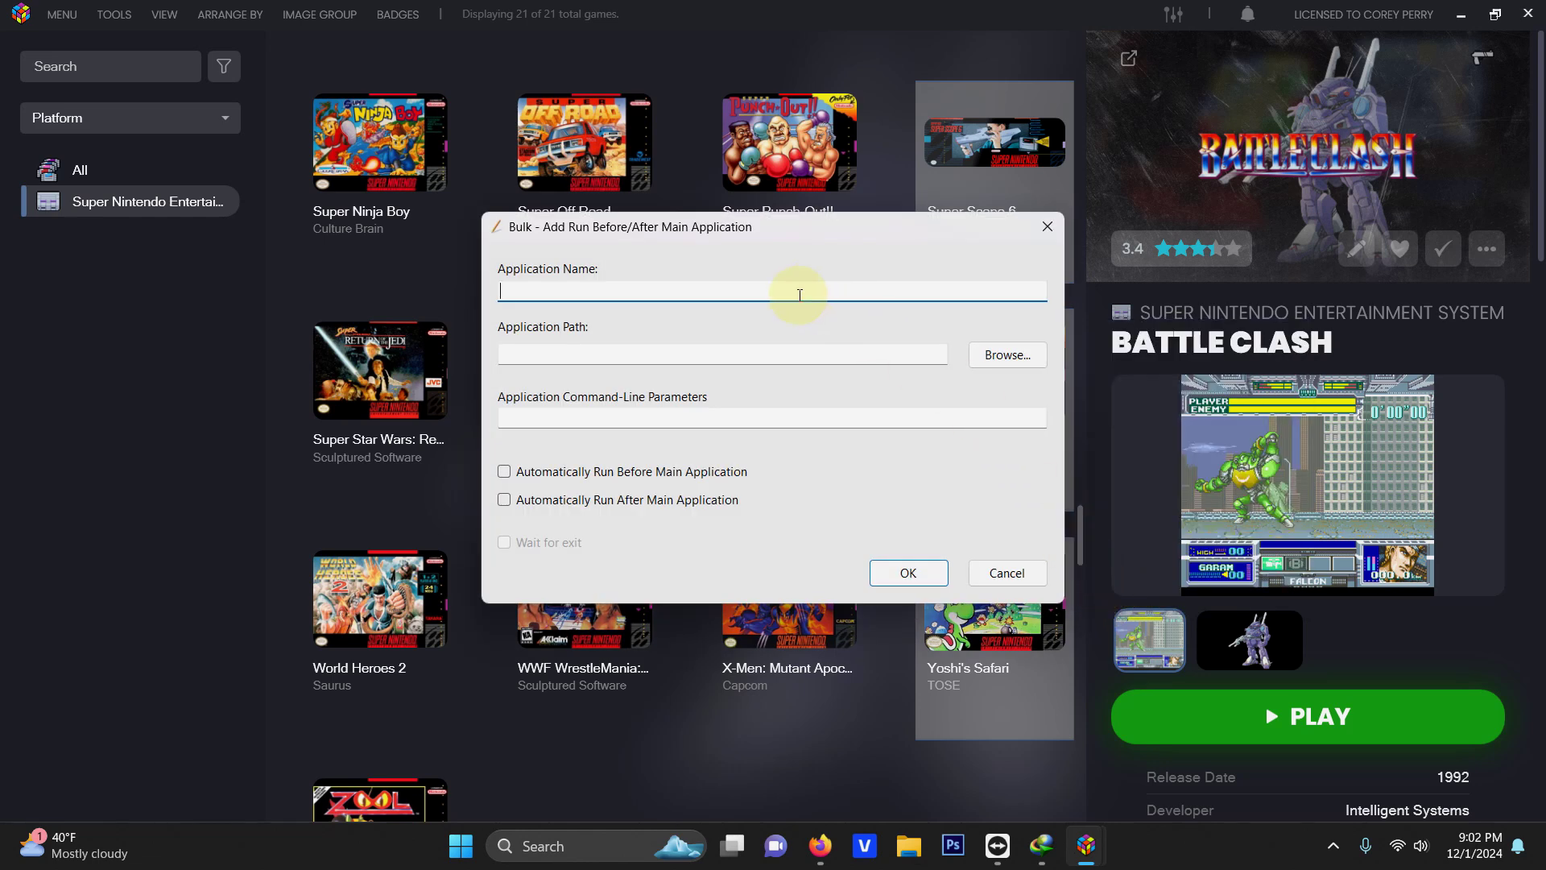
Add snes lightgun.ahk from Emulators\Snes9x 2024 to the selected games as "Lightgun Script SNES", set to automatically run before the main application.
type("Lightgun Script SNES")
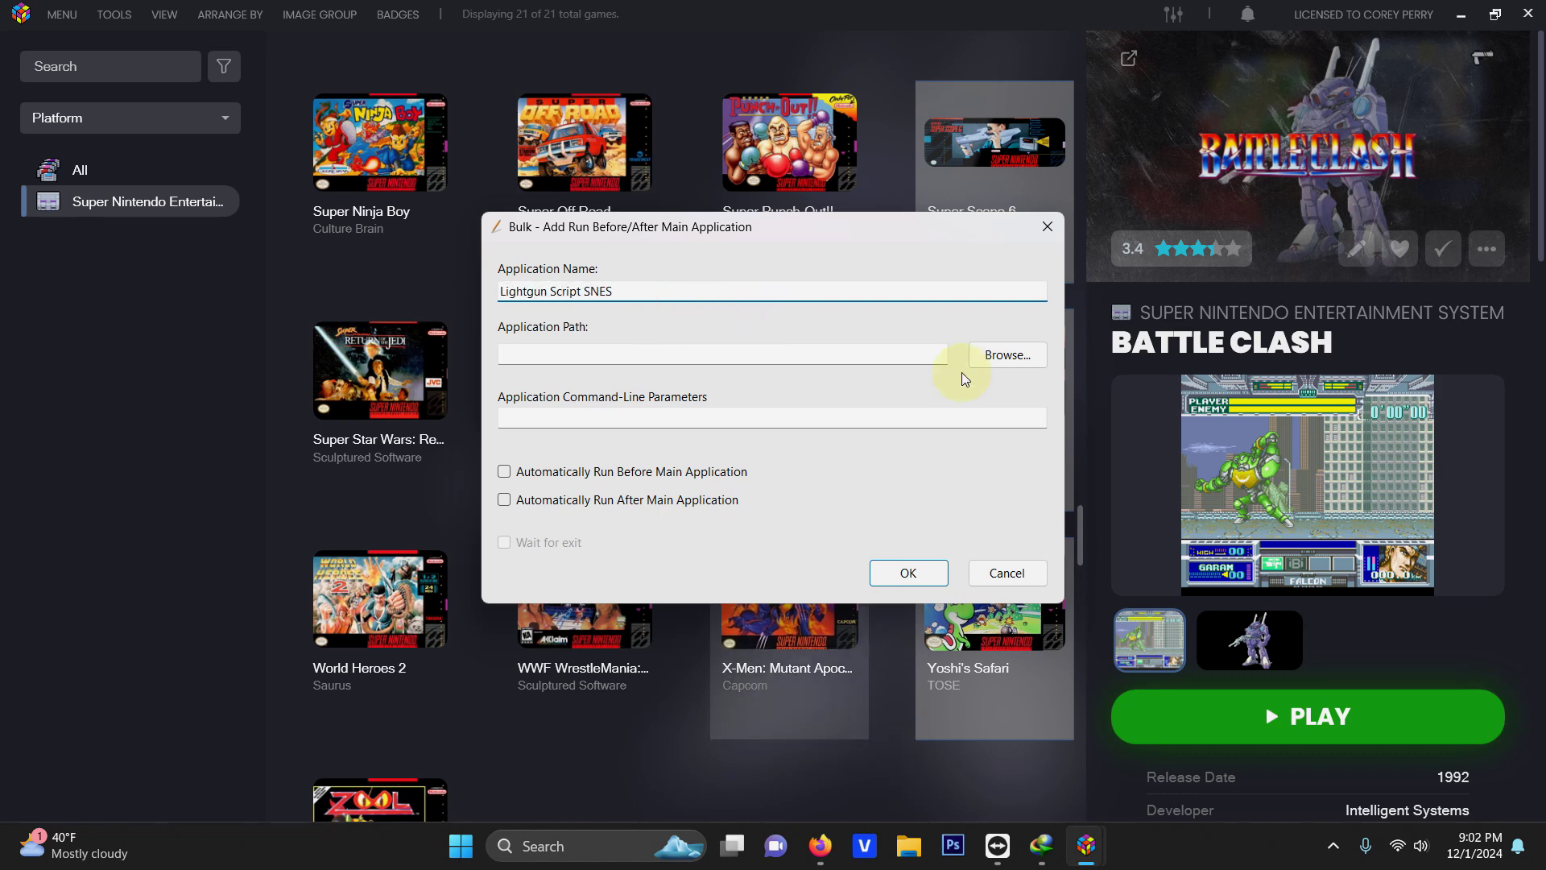
left_click(1008, 357)
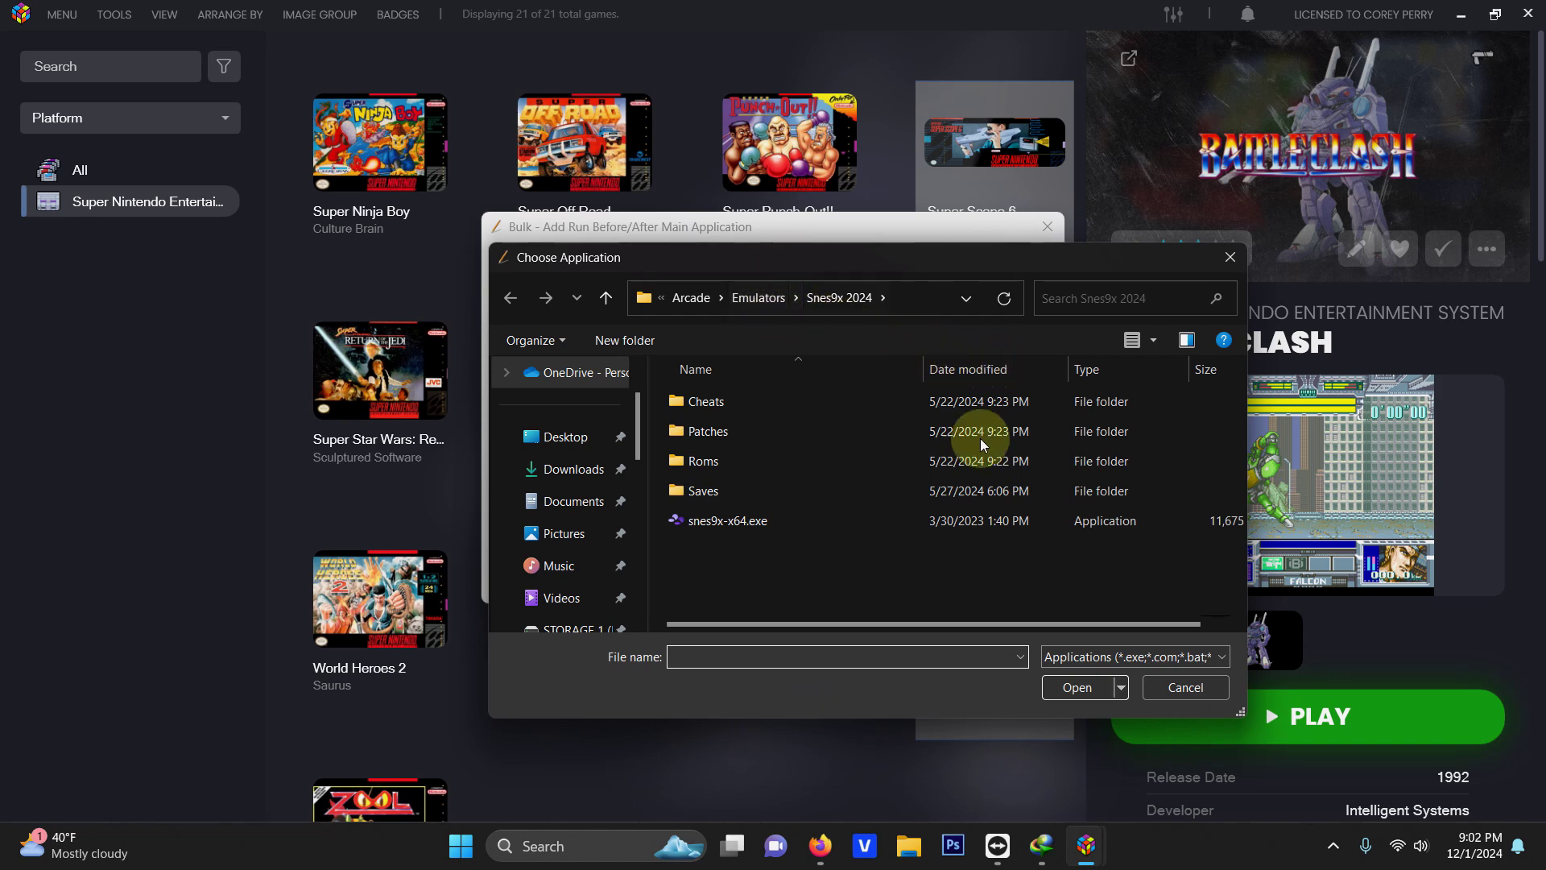
left_click(1144, 659)
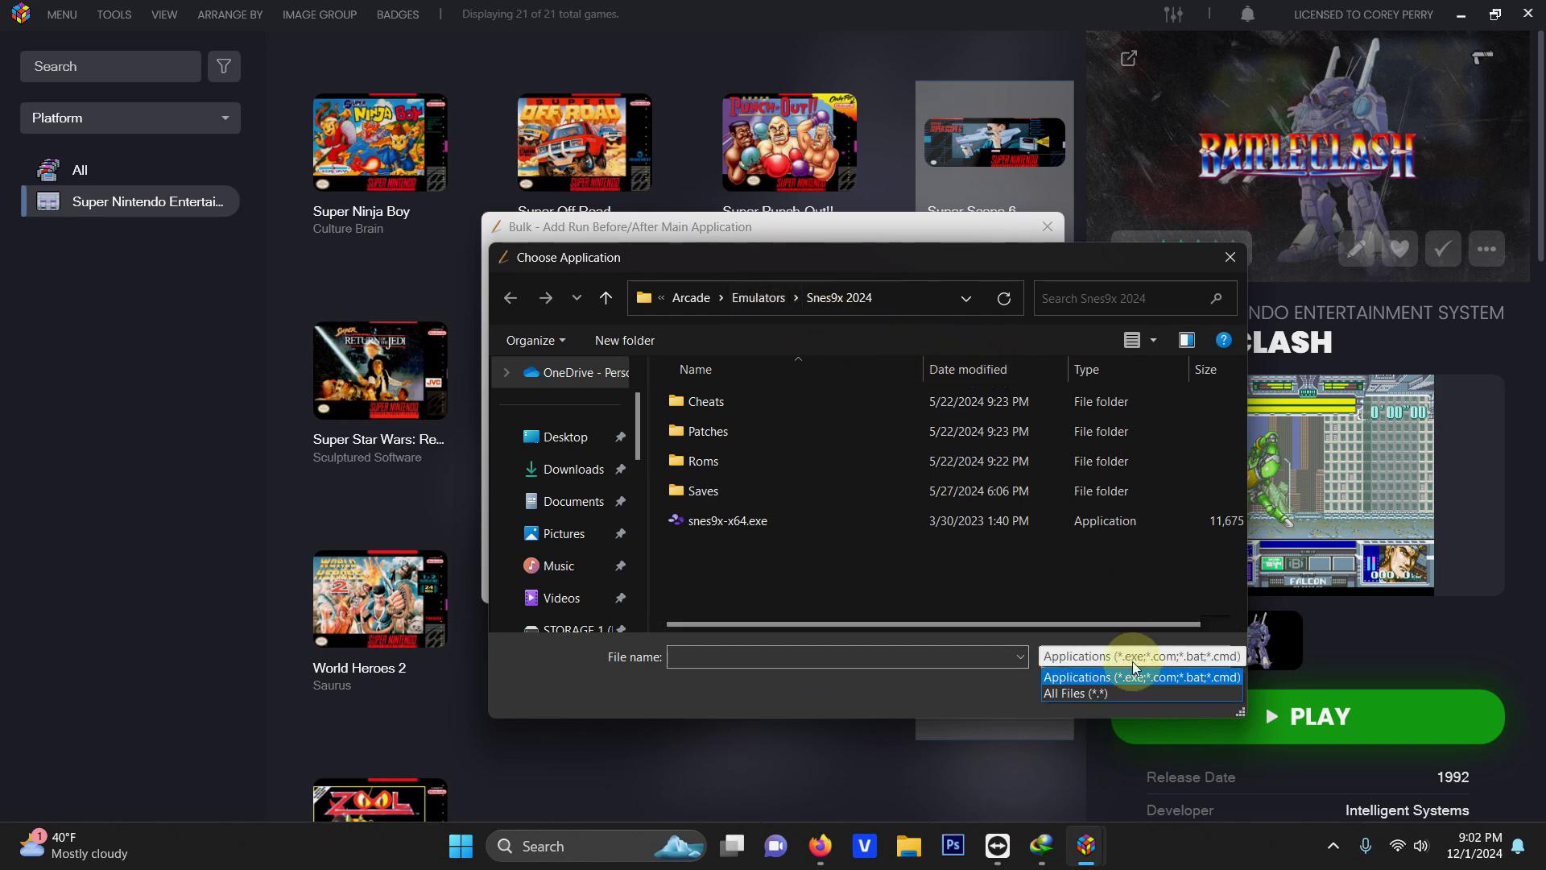
left_click(1113, 693)
scroll(849, 548, "down", 3)
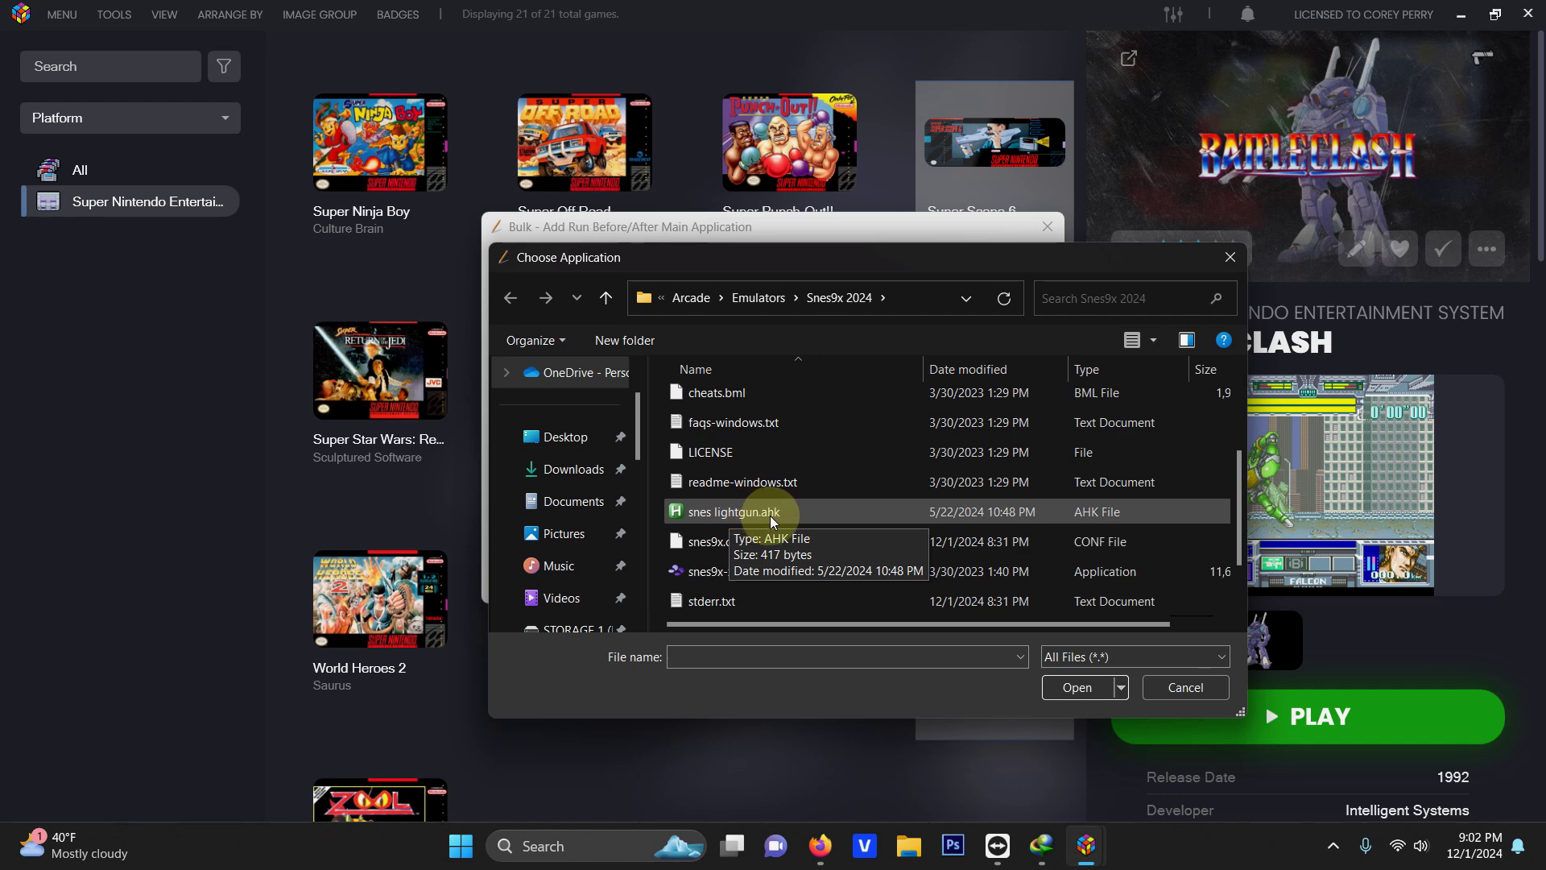
double_click(770, 515)
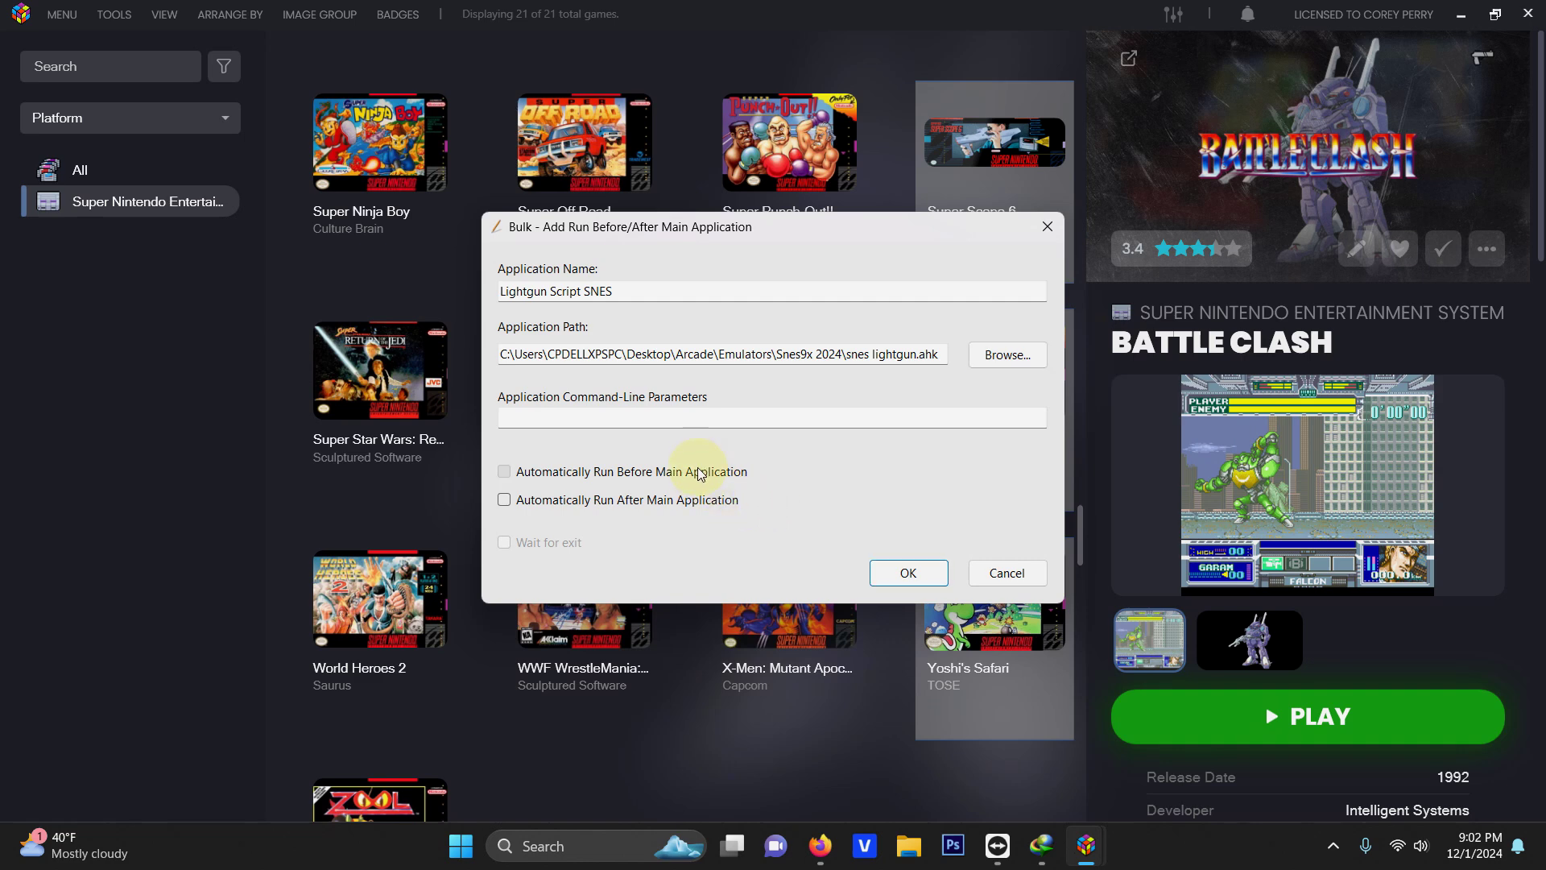
left_click(700, 474)
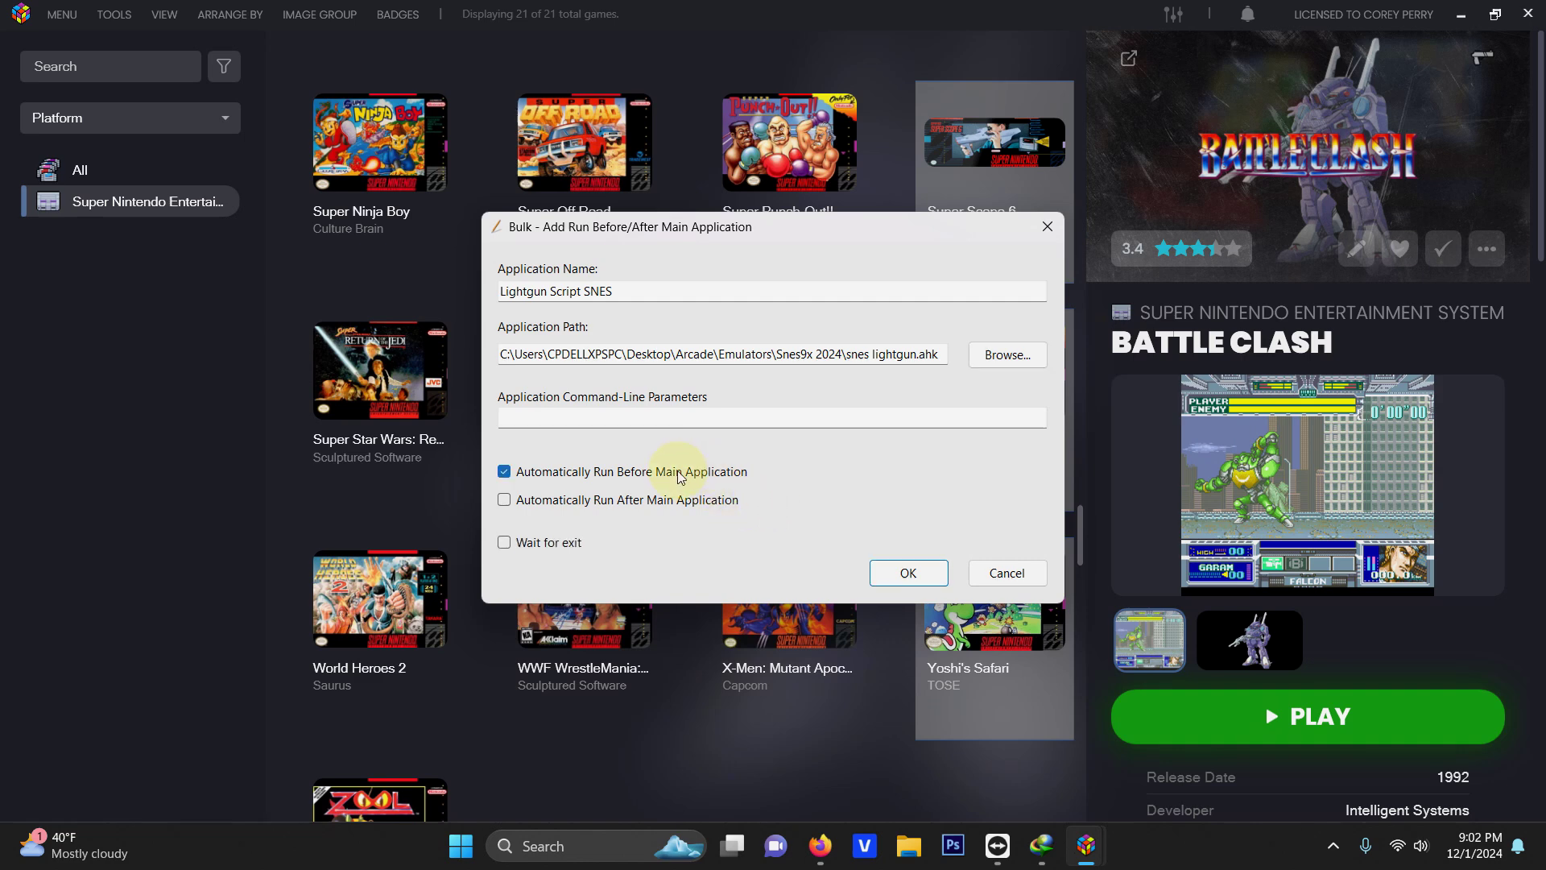
left_click(897, 571)
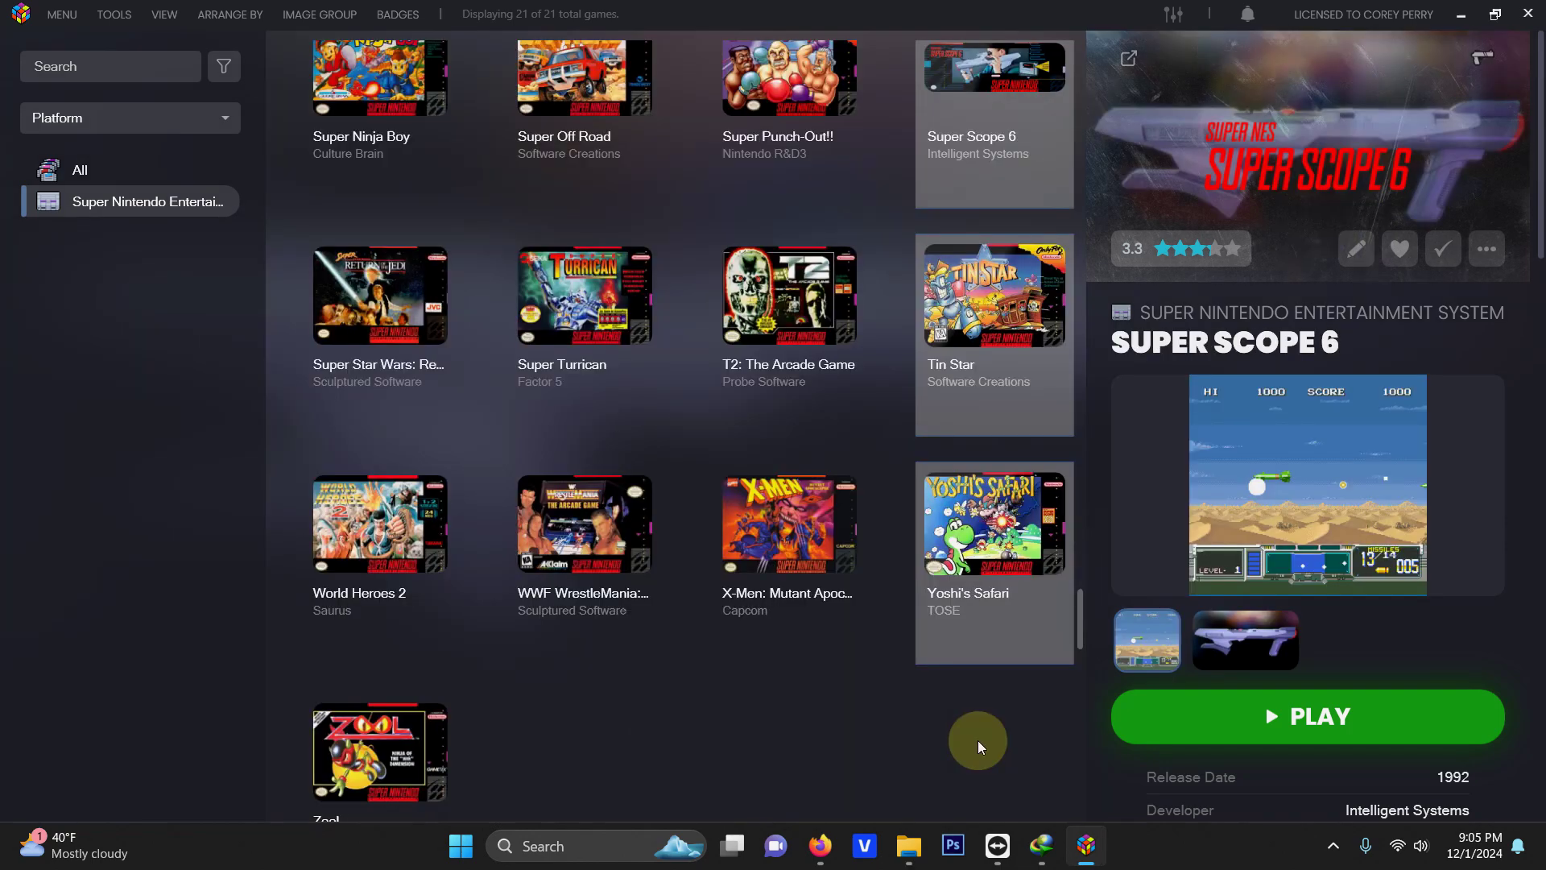